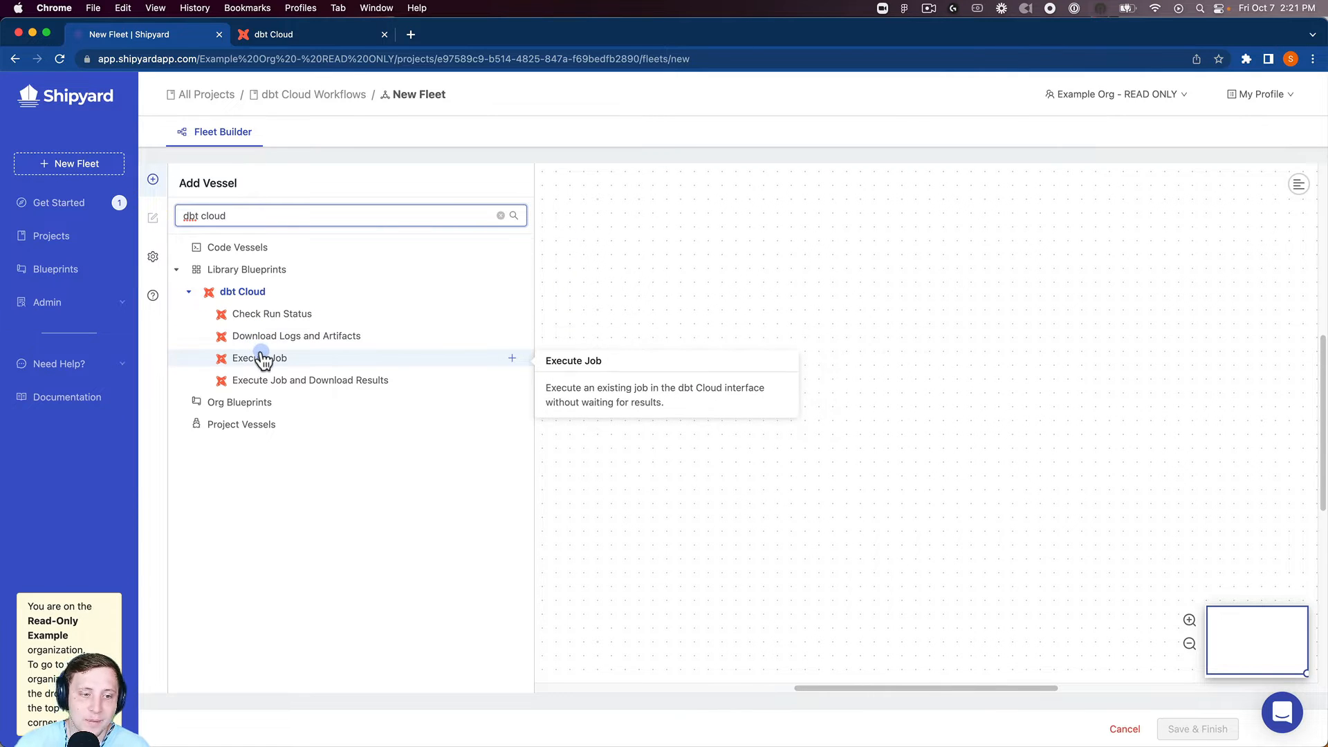
Add the dbt Cloud Execute Job blueprint to the fleet as vessel funny_wave
left_click(261, 357)
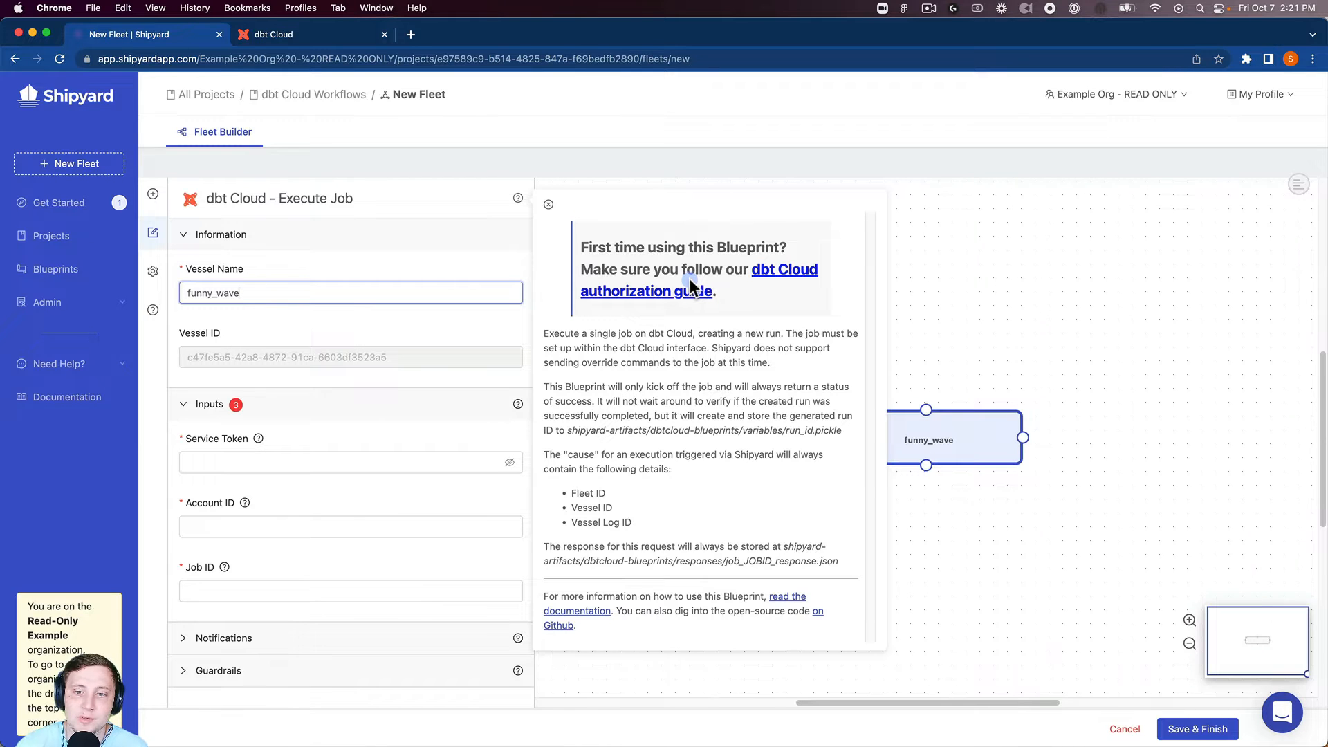
Move the vessel to the canvas top-left, rename it 'Execute dbt Cloud Job', and paste its service token
left_click(548, 205)
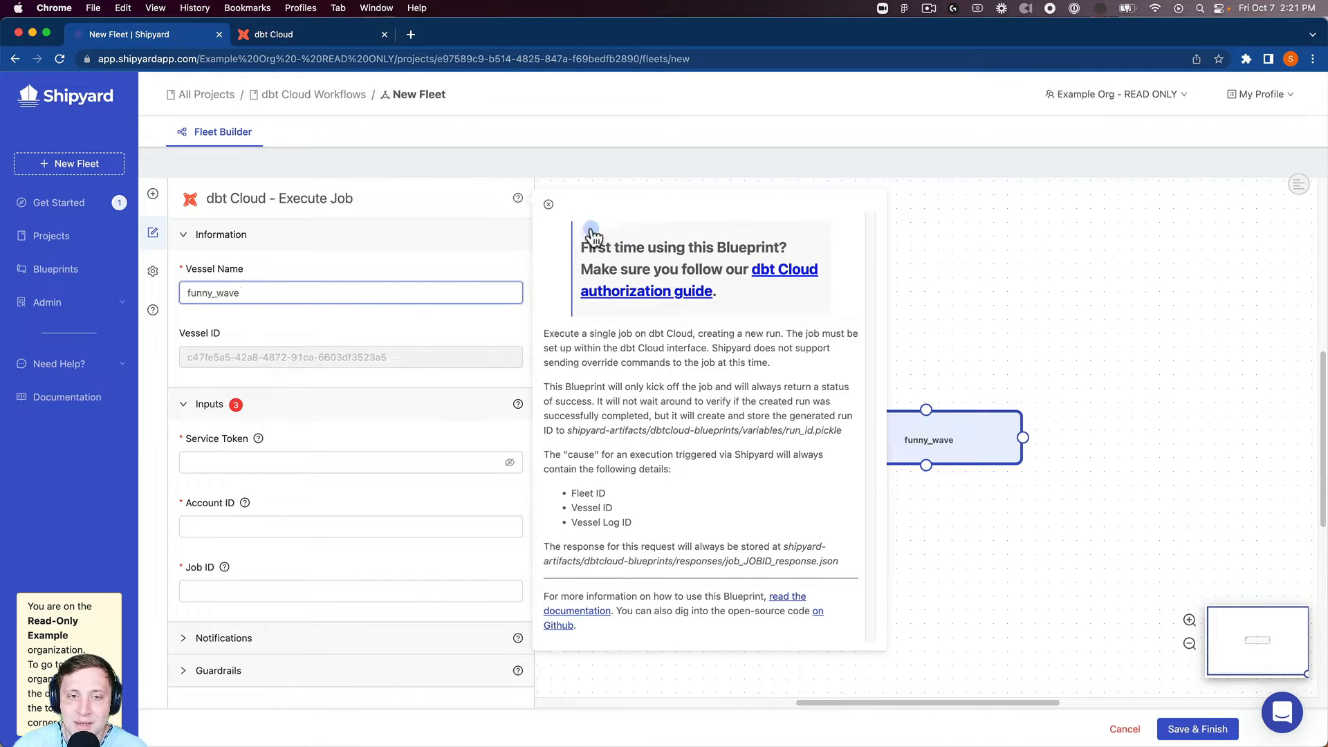
left_click_drag(871, 457, 593, 270)
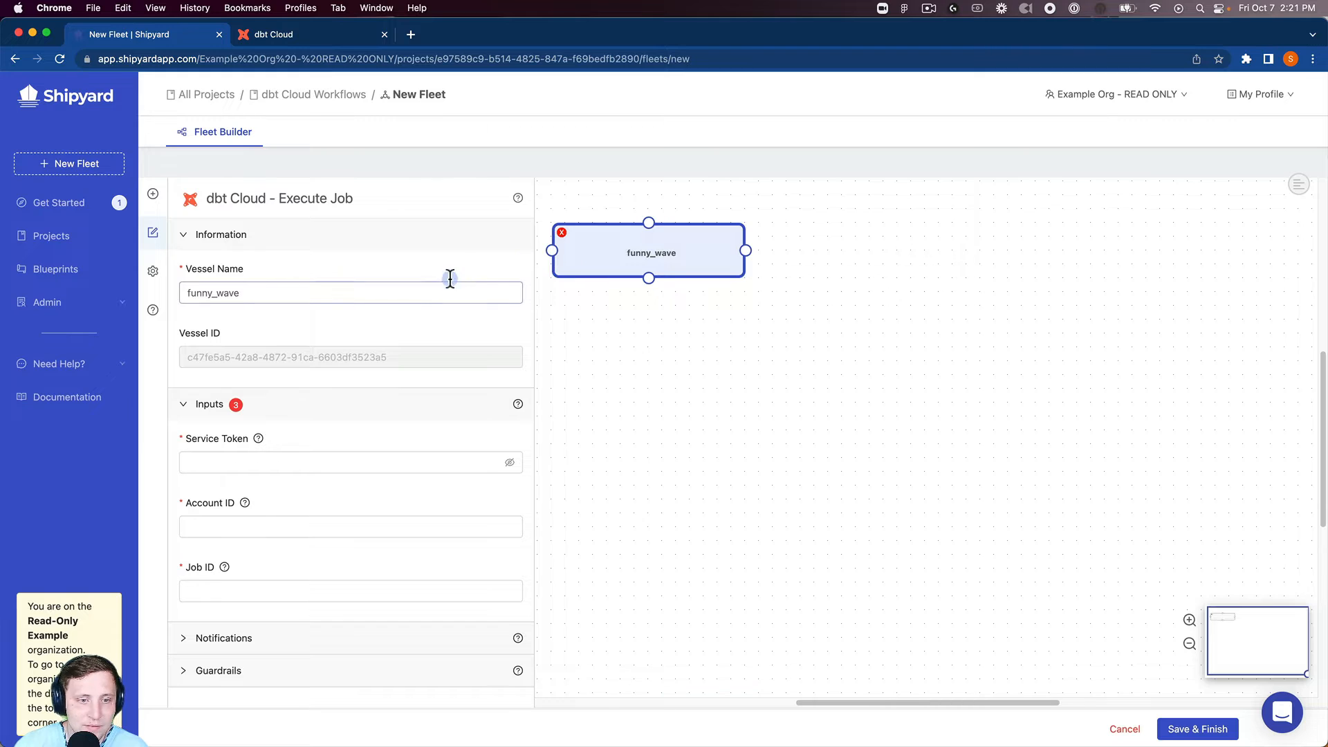
double_click(392, 291)
type("Execute ")
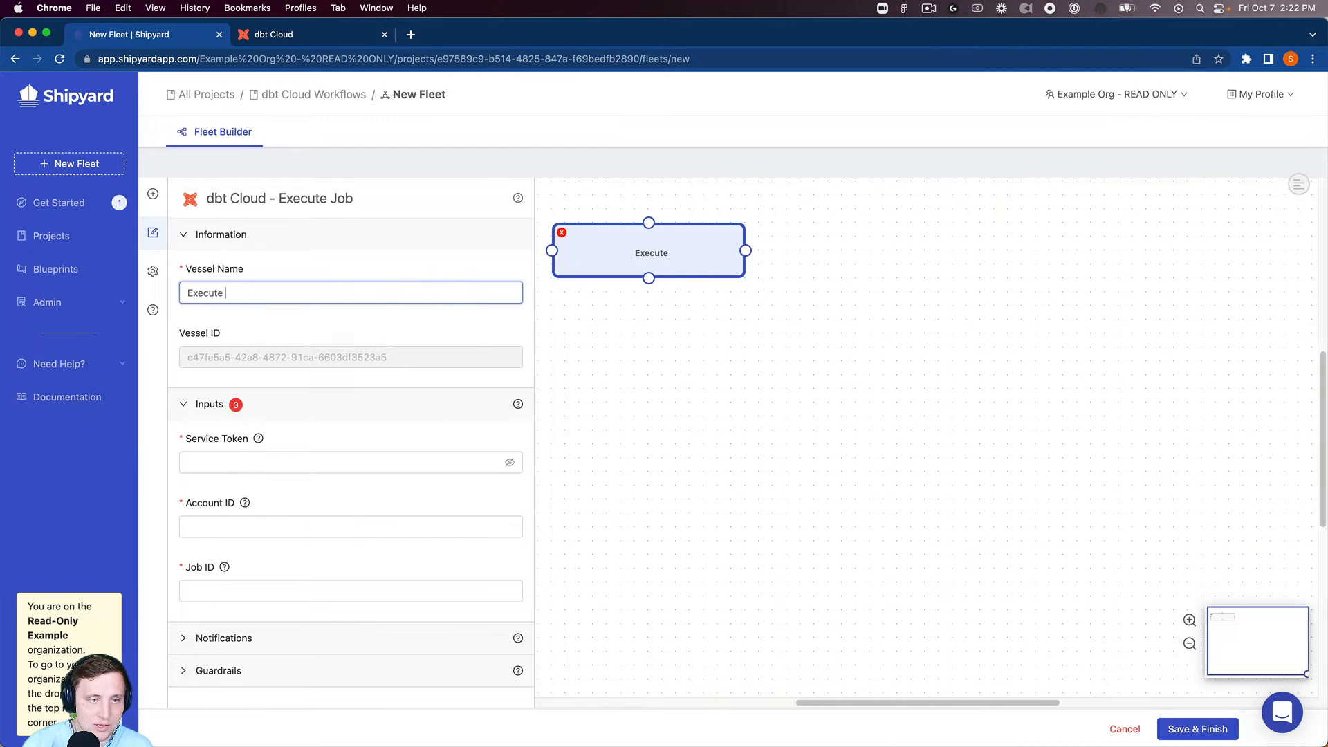
type("dbt Cloud Job")
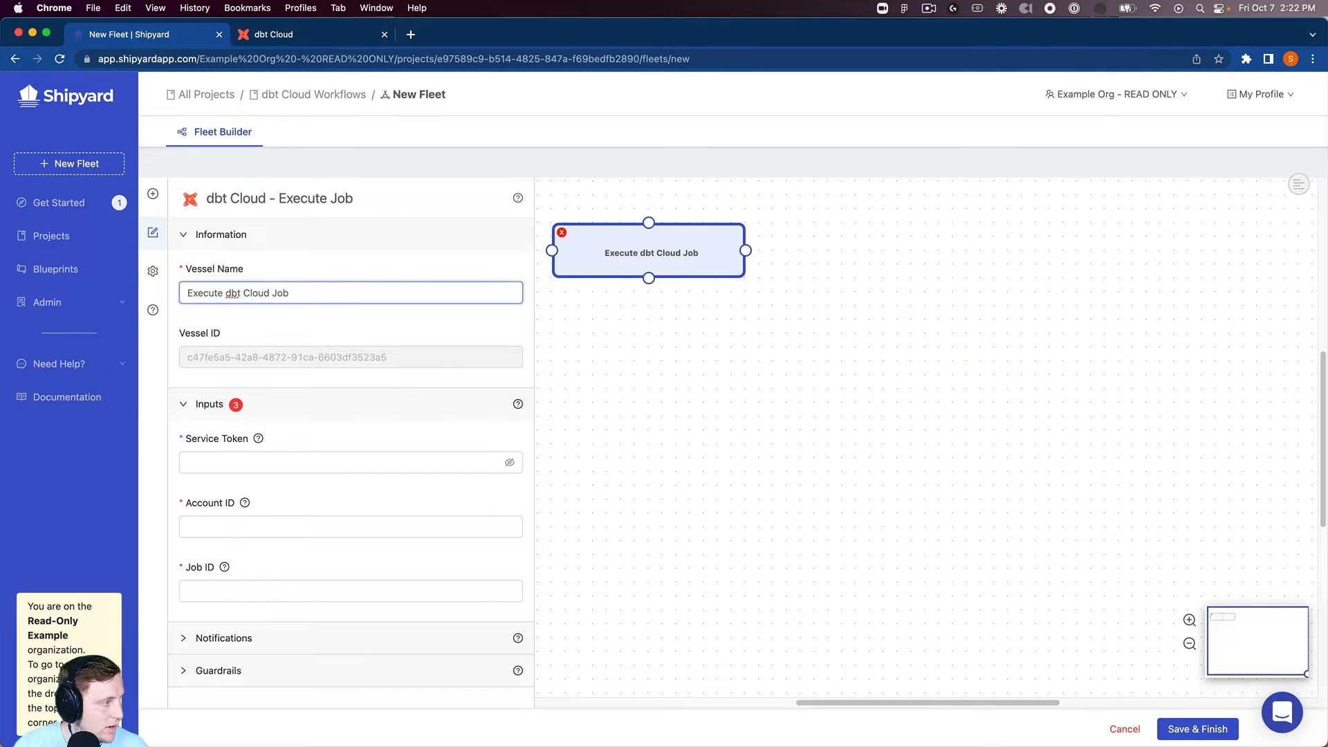
left_click(218, 461)
key("super+v")
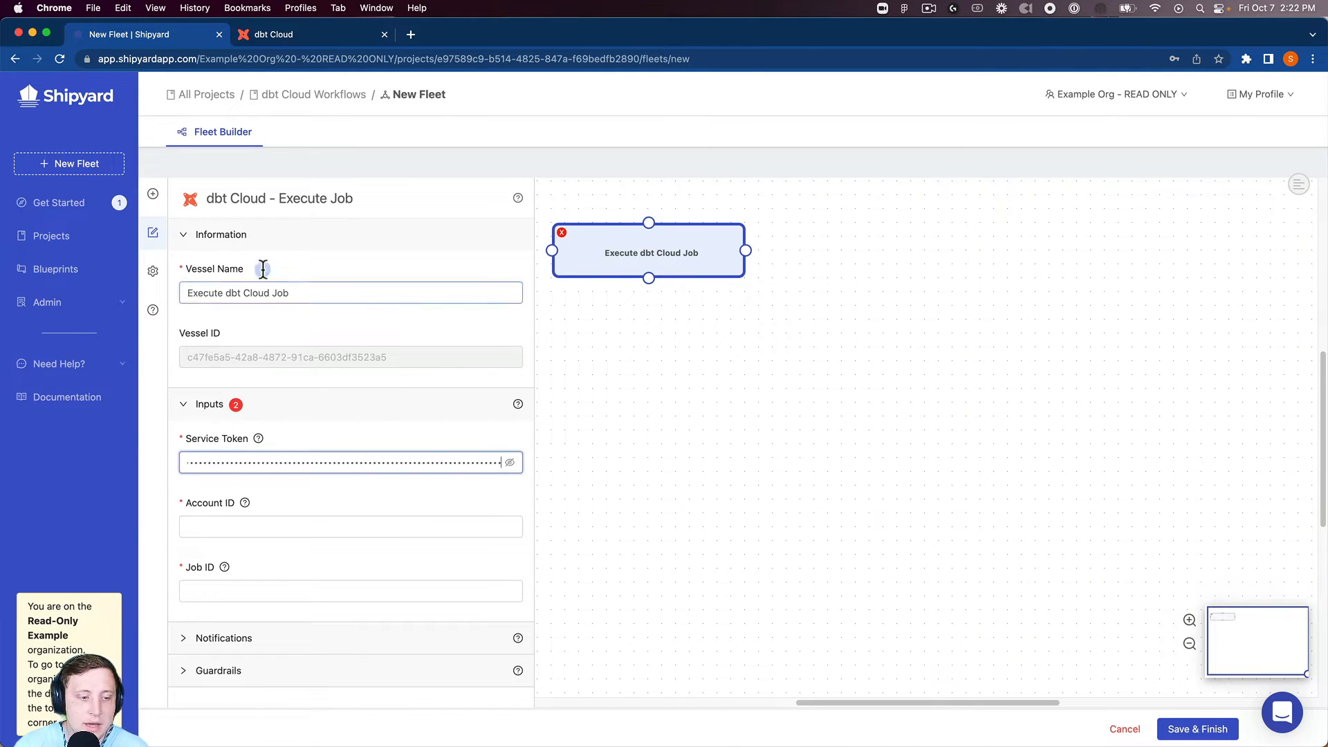
left_click(283, 40)
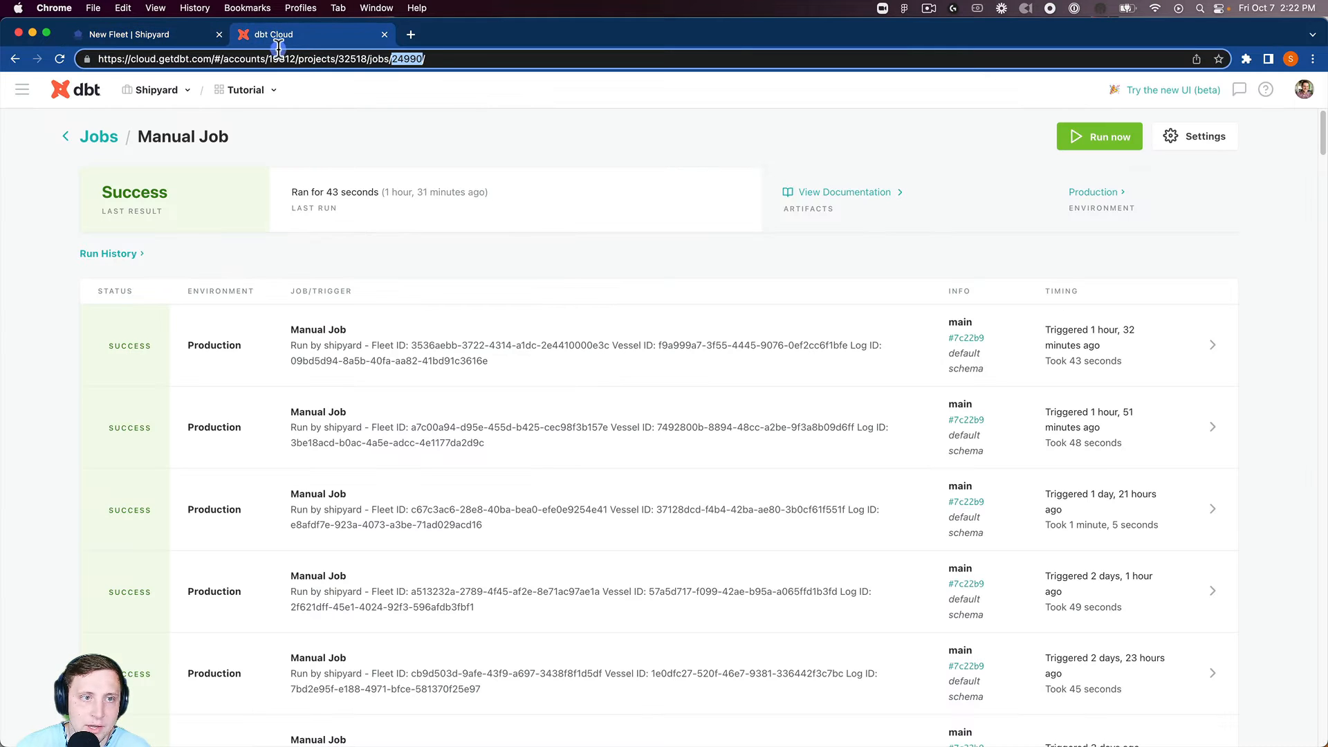
left_click(280, 59)
double_click(281, 58)
key("cmd+c")
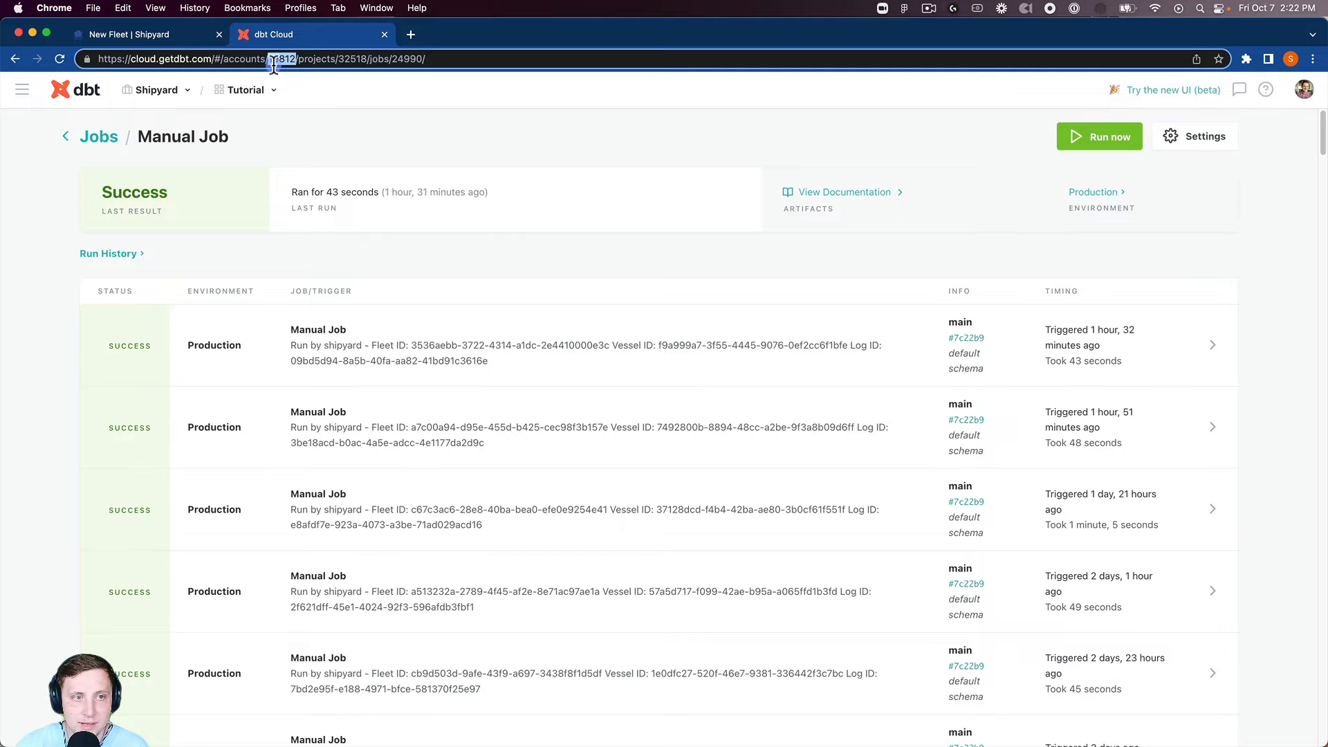
left_click(201, 36)
left_click(418, 530)
key("cmd+v")
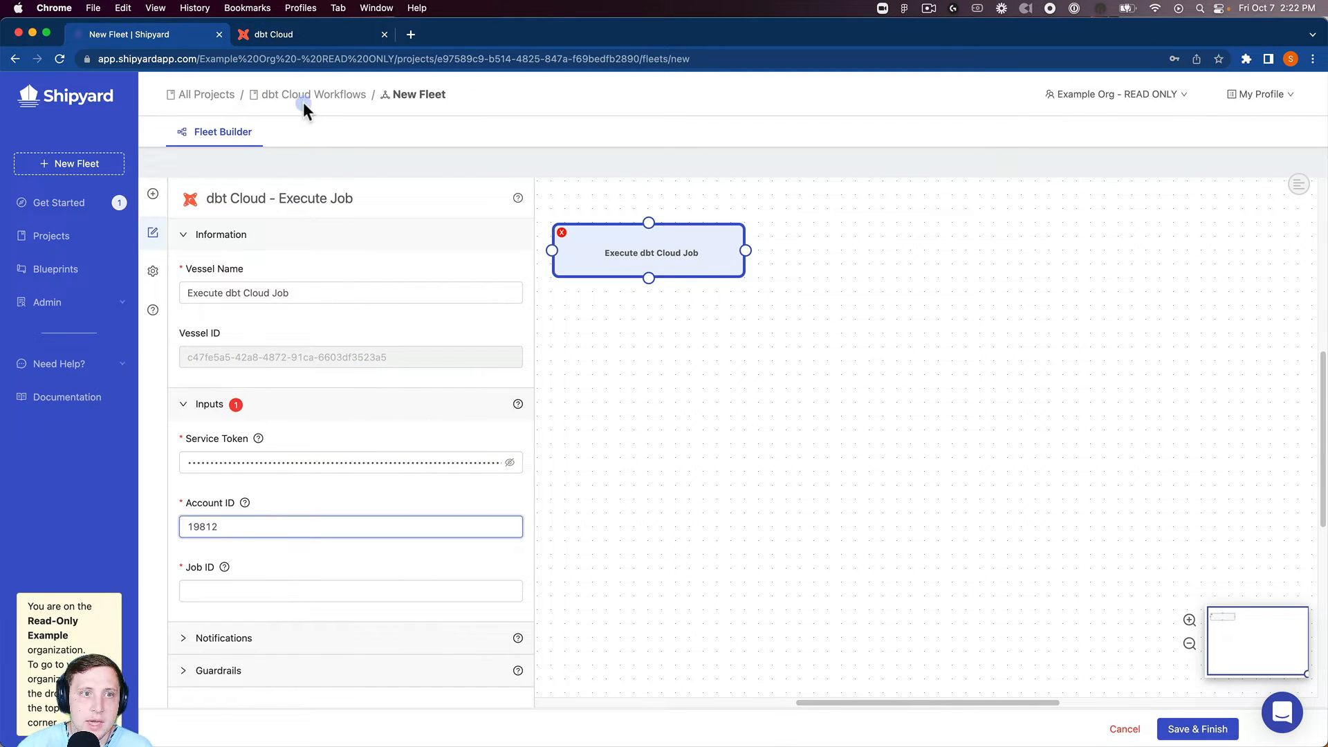
Copy job ID 24990 from the same URL into the Job ID field
left_click(309, 36)
double_click(406, 59)
key("cmd+c")
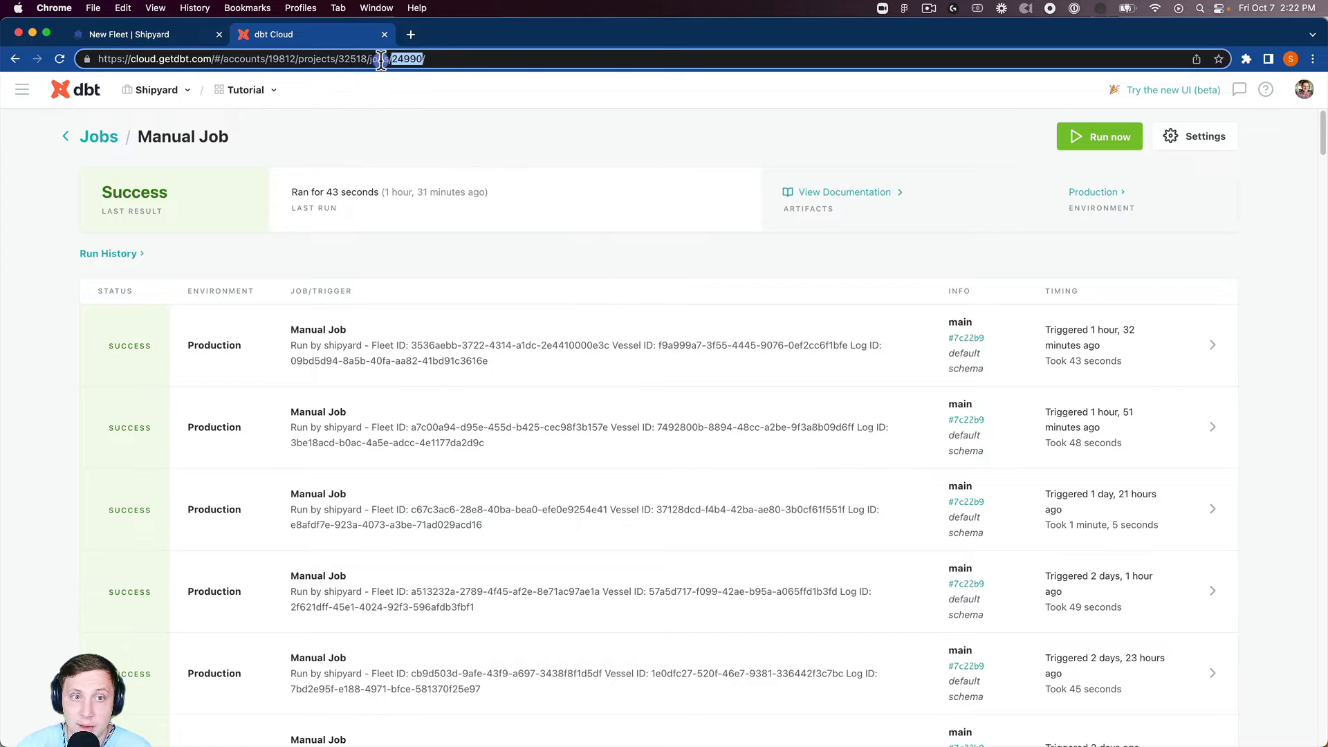
left_click(166, 34)
left_click(324, 593)
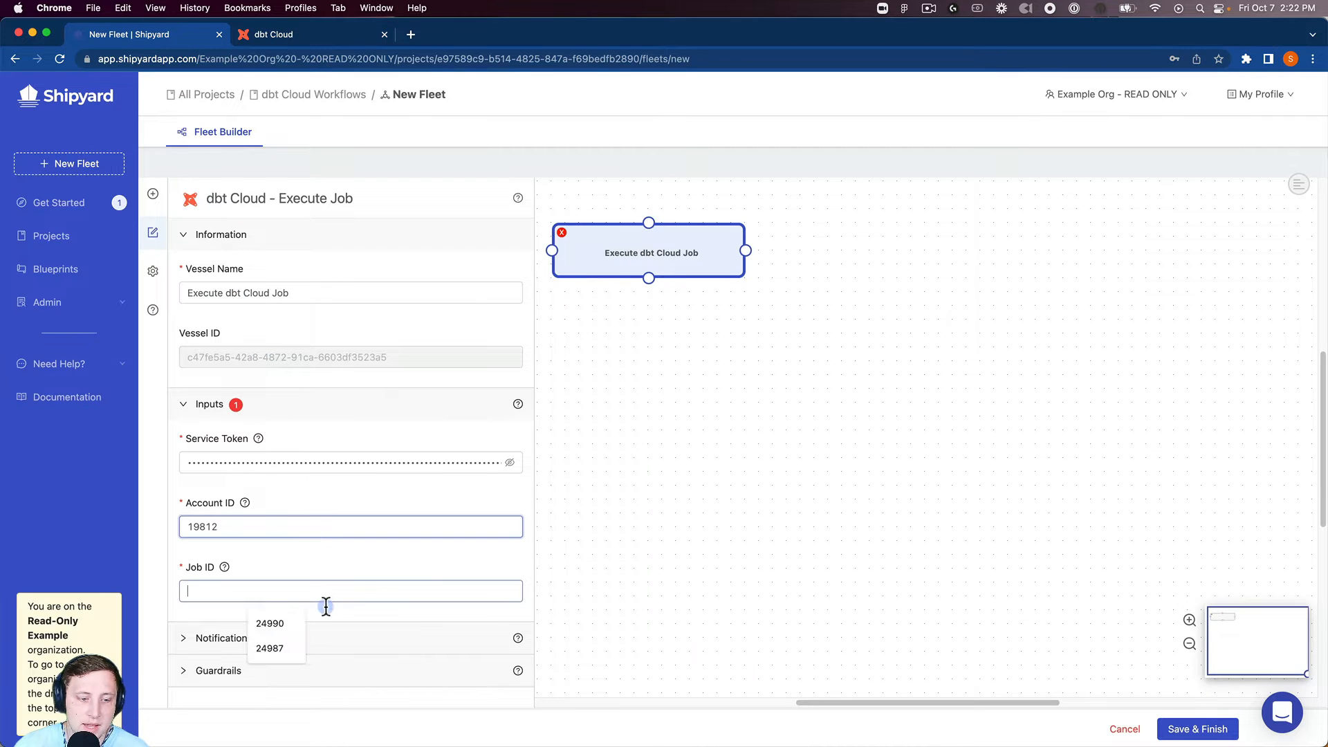
key("cmd+v")
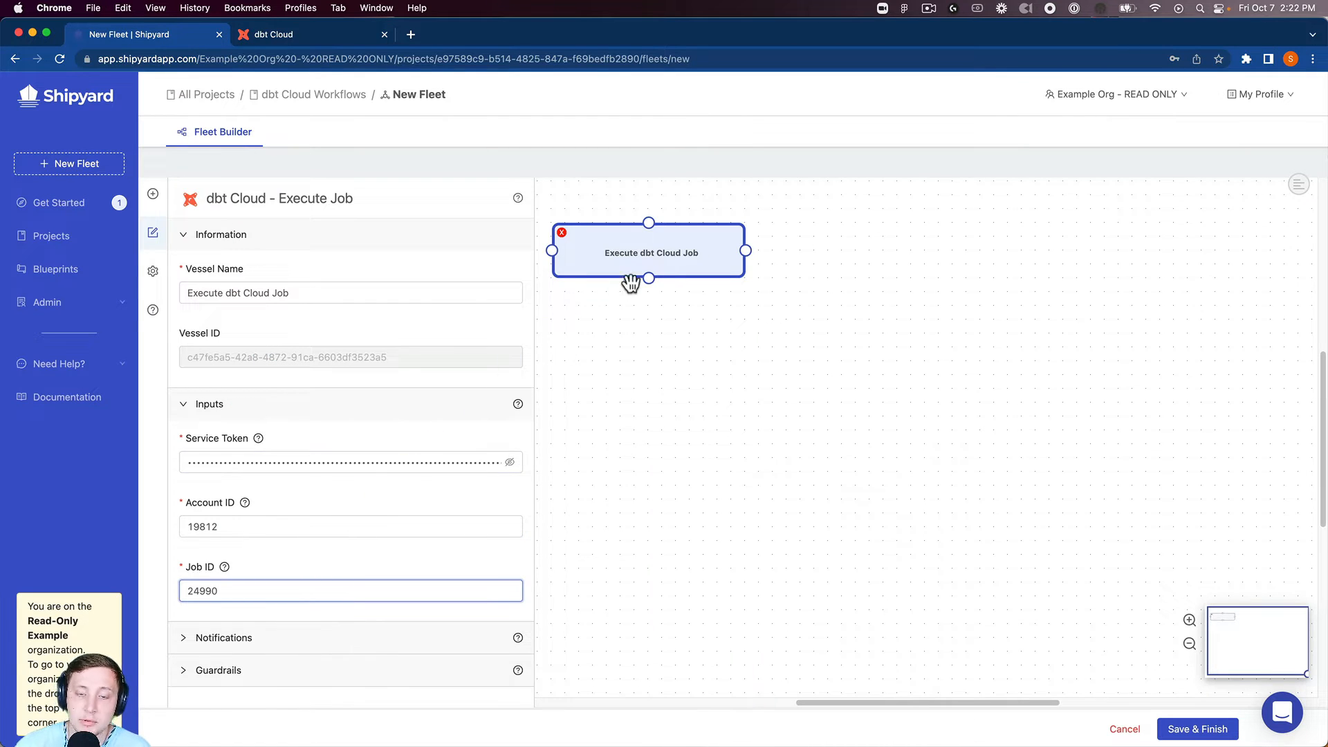
Add a dbt Cloud Check Run Status vessel, found by searching 'dbt' in the vessel library
left_click_drag(626, 269, 653, 259)
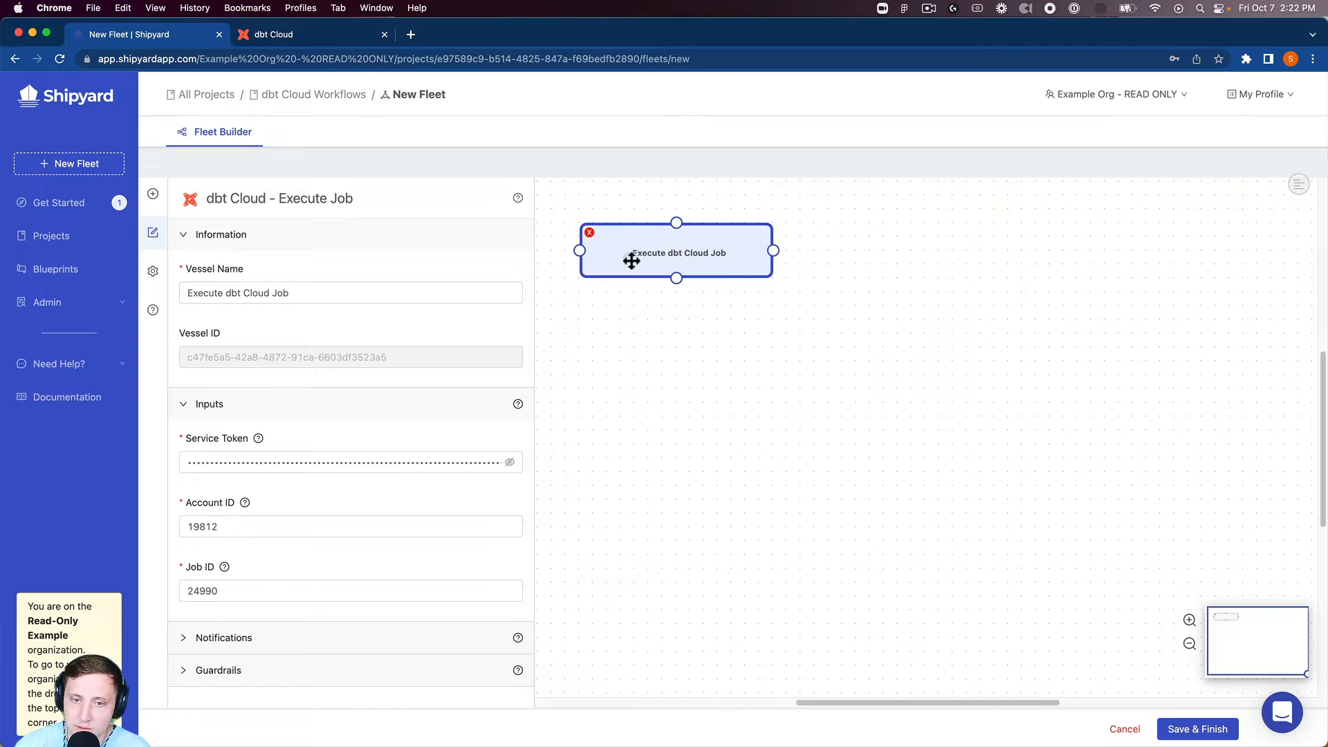
left_click(153, 194)
left_click(247, 230)
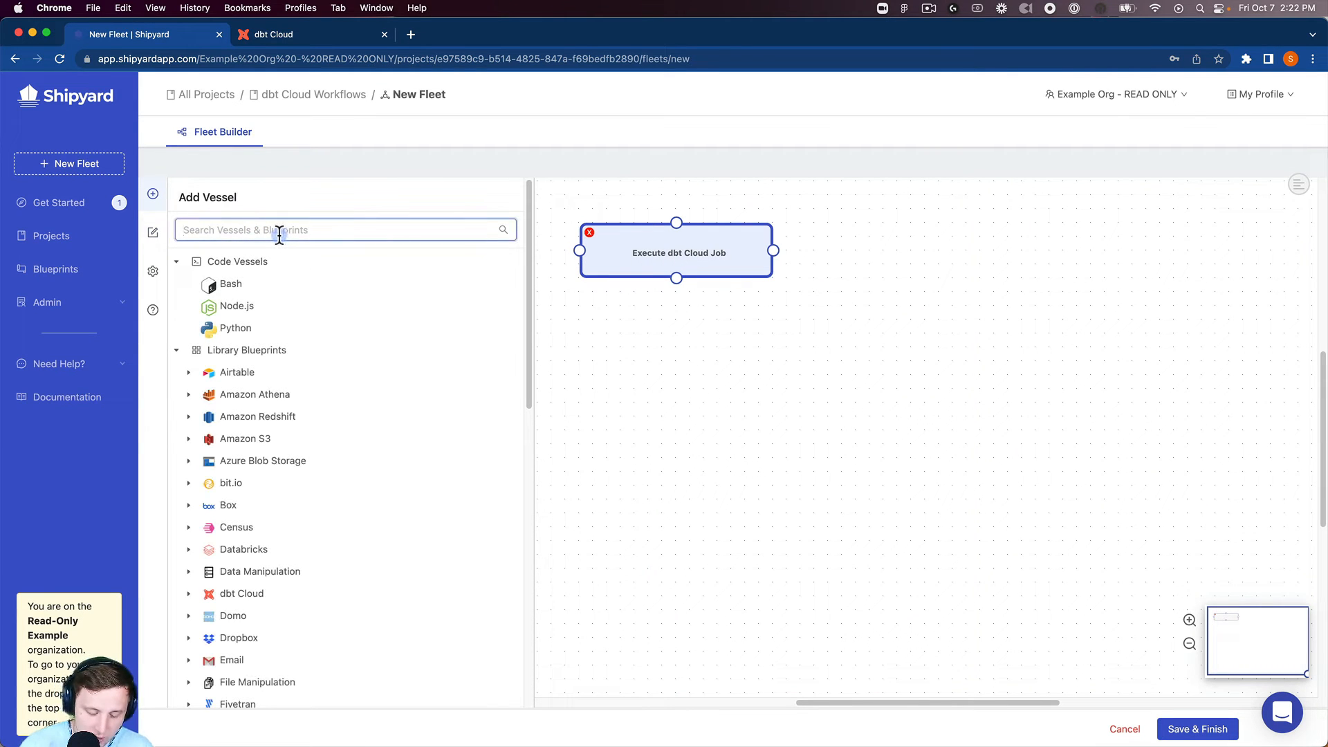
type("dbt")
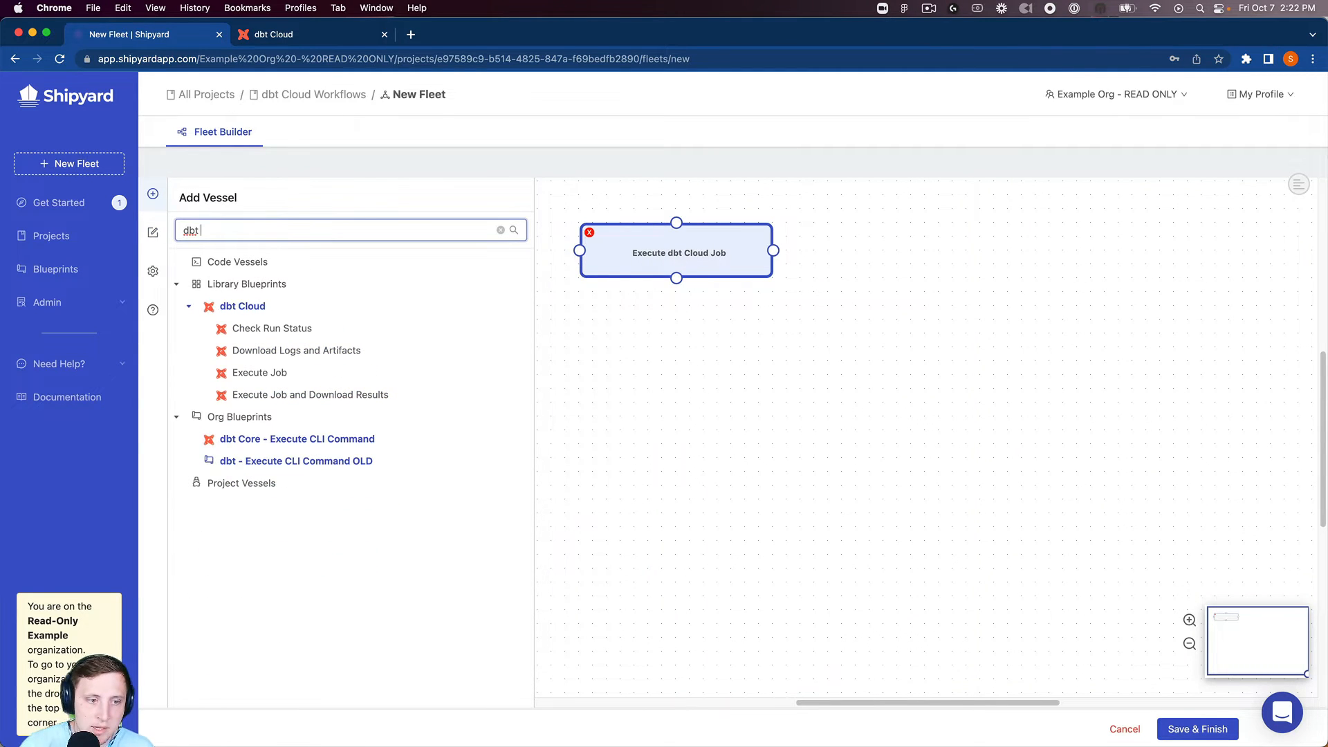
left_click(301, 328)
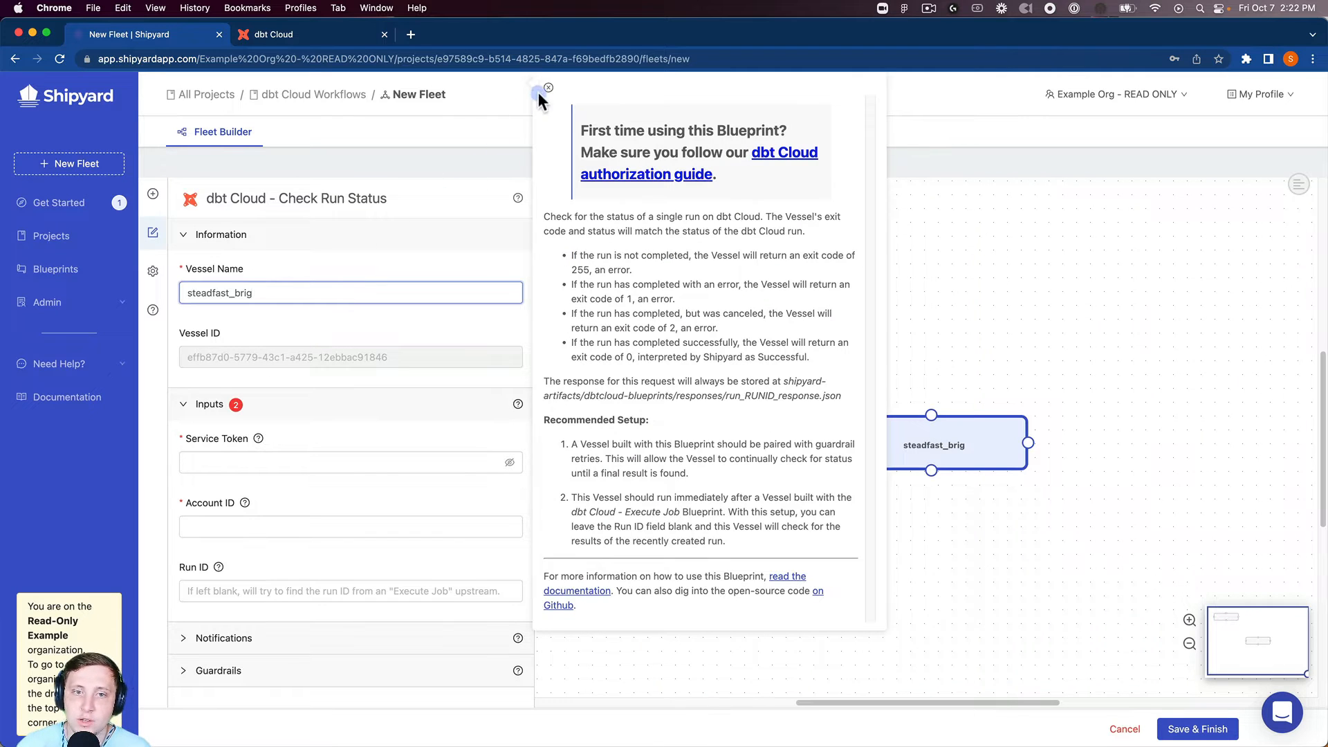
Rename the second vessel 'Check Run Status' and fill in its service token and suggested account ID
triple_click(400, 293)
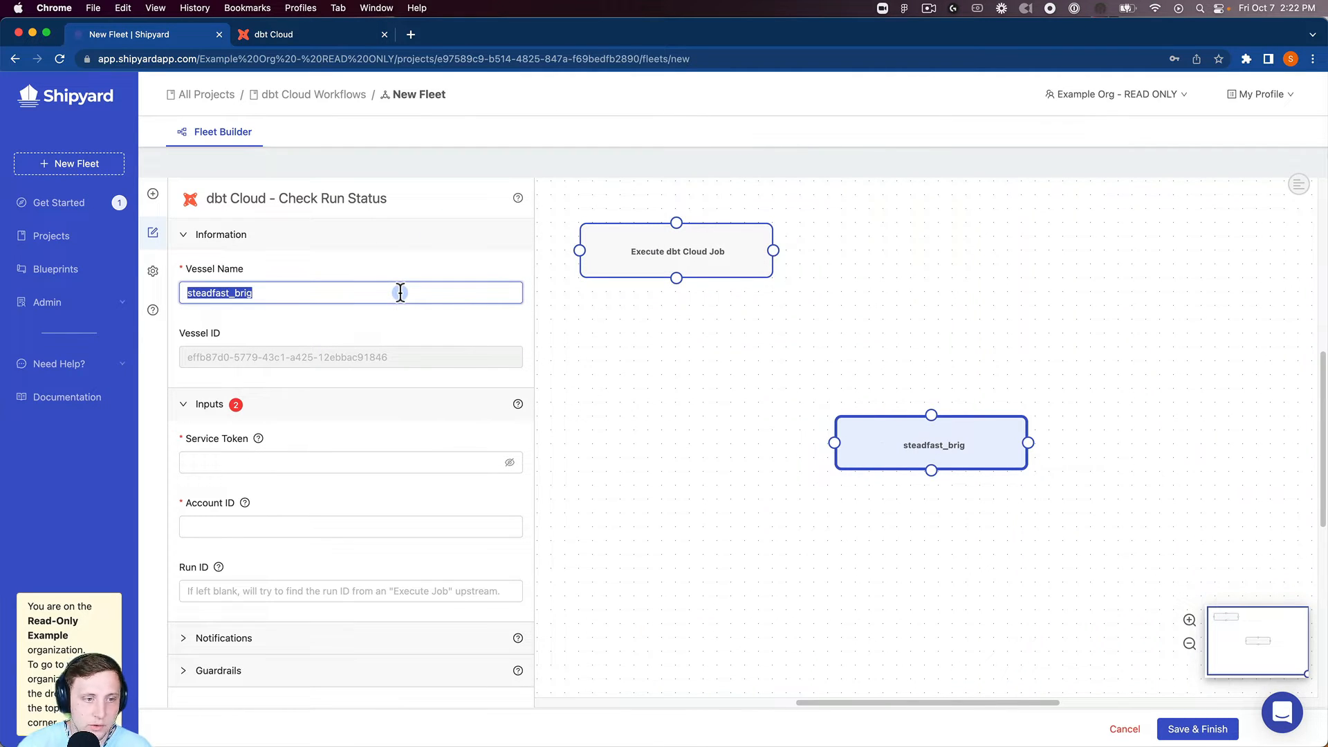
type("Check ")
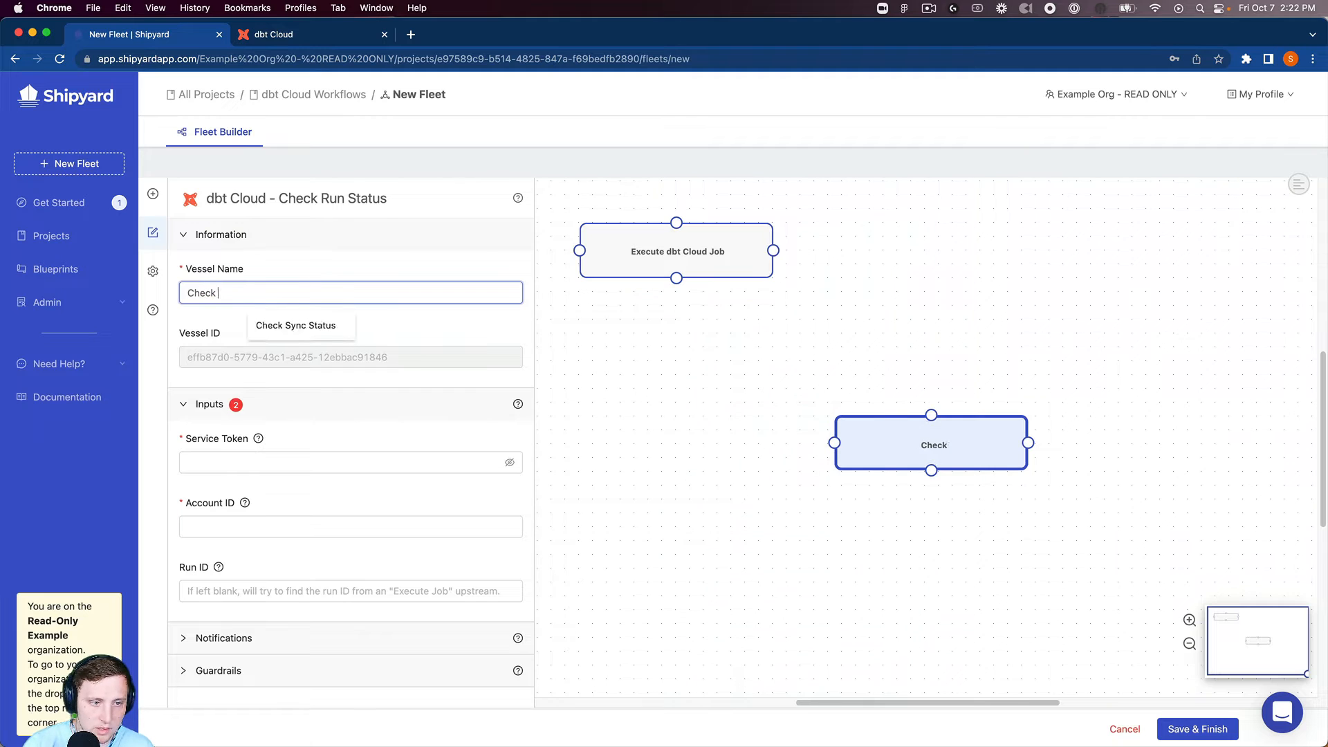
type("Run Status")
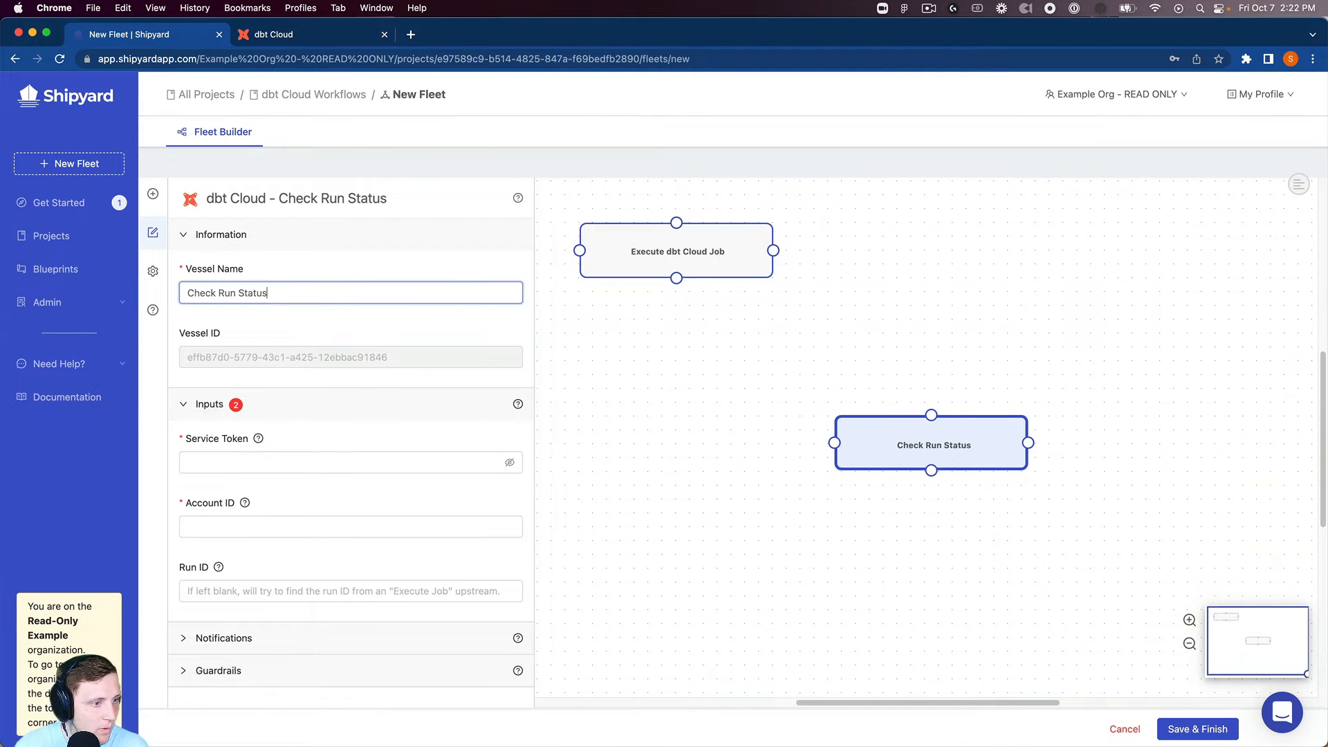
left_click(239, 465)
key("super+v")
left_click(226, 528)
left_click(268, 556)
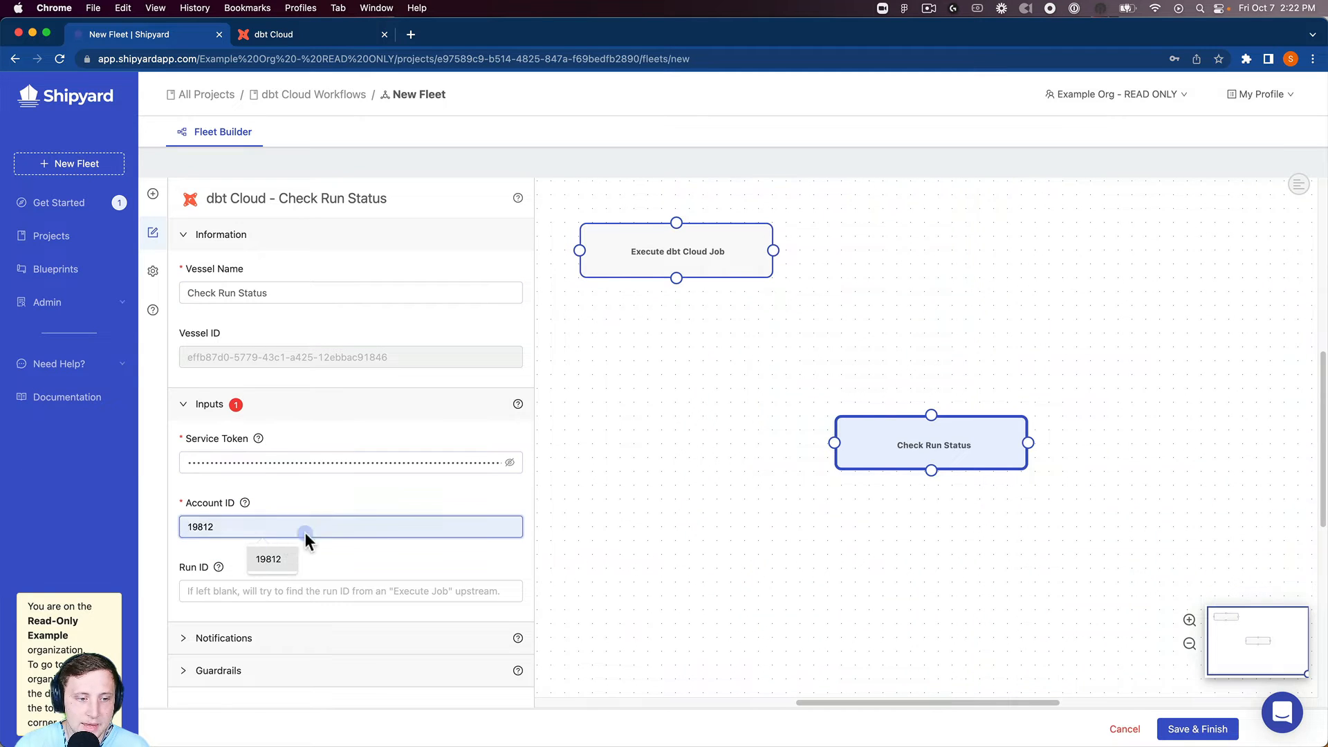
left_click_drag(873, 423, 901, 252)
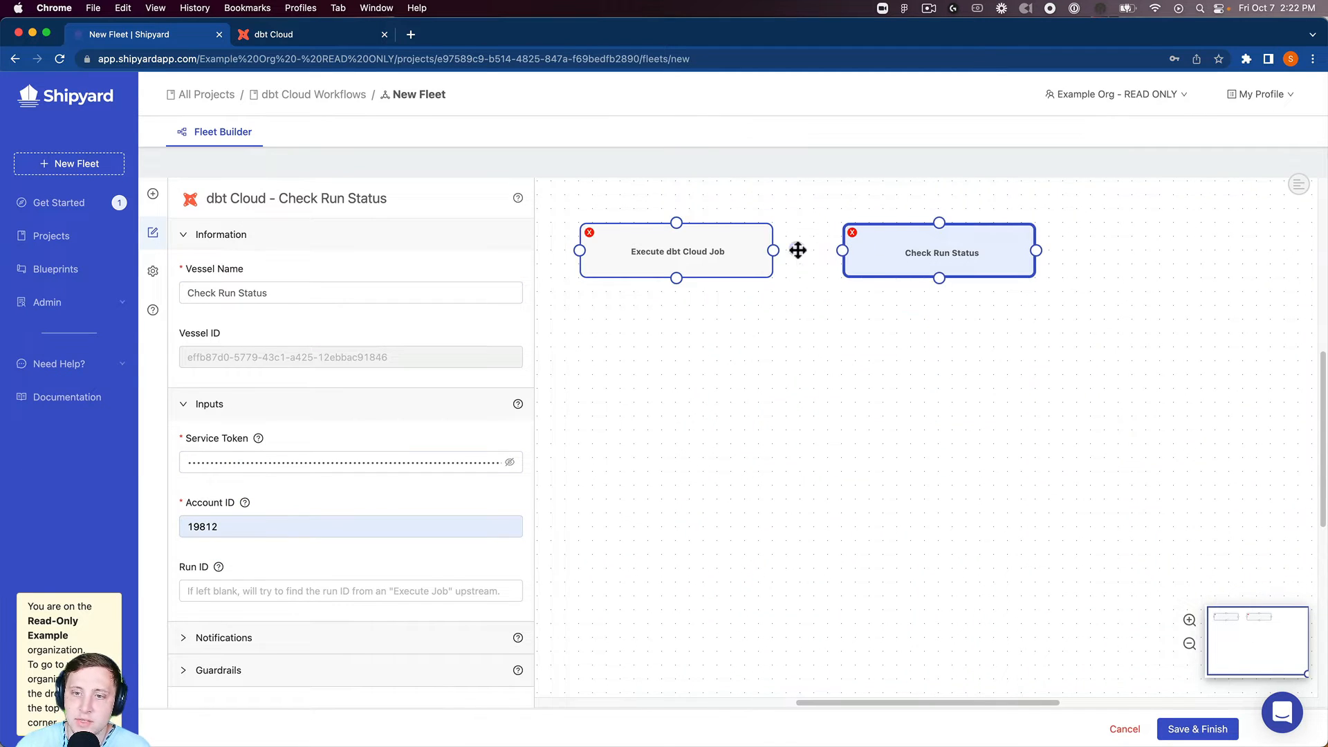
Link Execute dbt Cloud Job to Check Run Status with a Success connection
left_click_drag(778, 252, 843, 251)
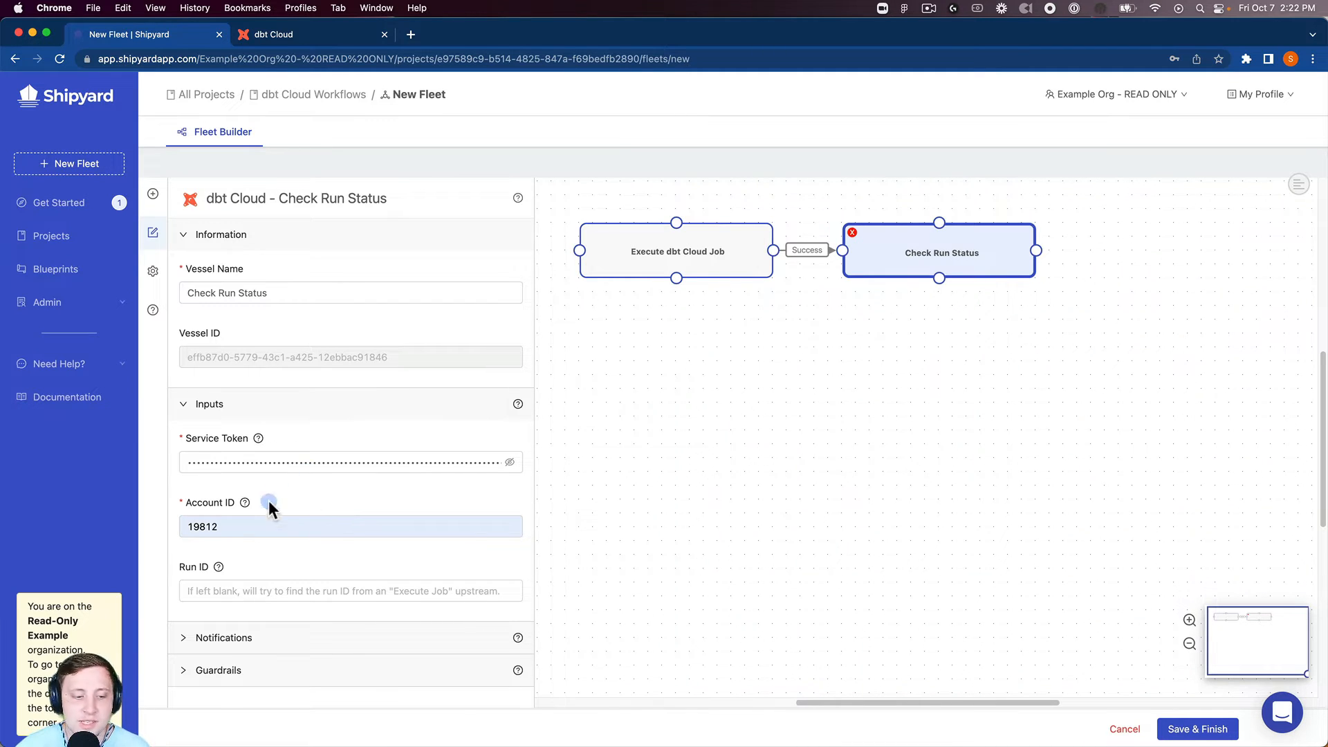
Set Check Run Status guardrails to 24x retries with ASAP (0m) between retries
left_click(207, 670)
scroll(270, 569, "down", 5)
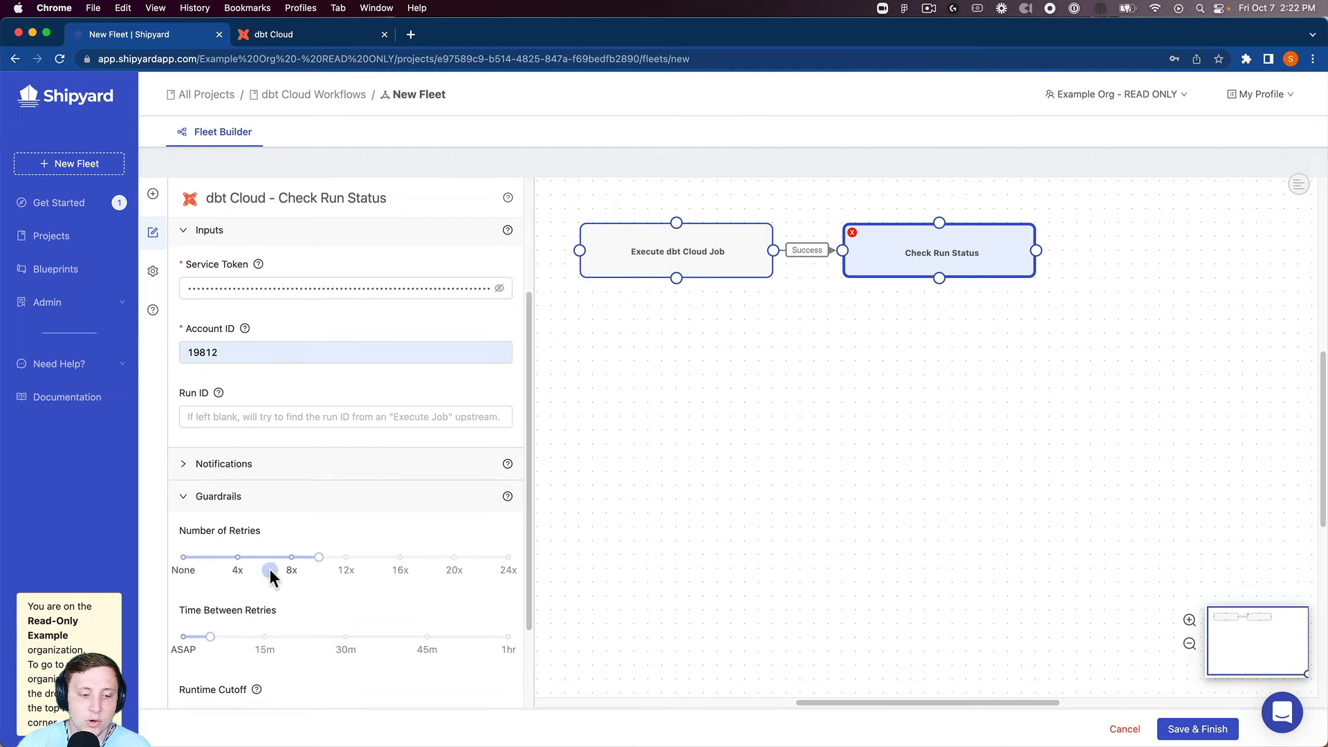
left_click_drag(310, 465, 487, 473)
left_click(184, 543)
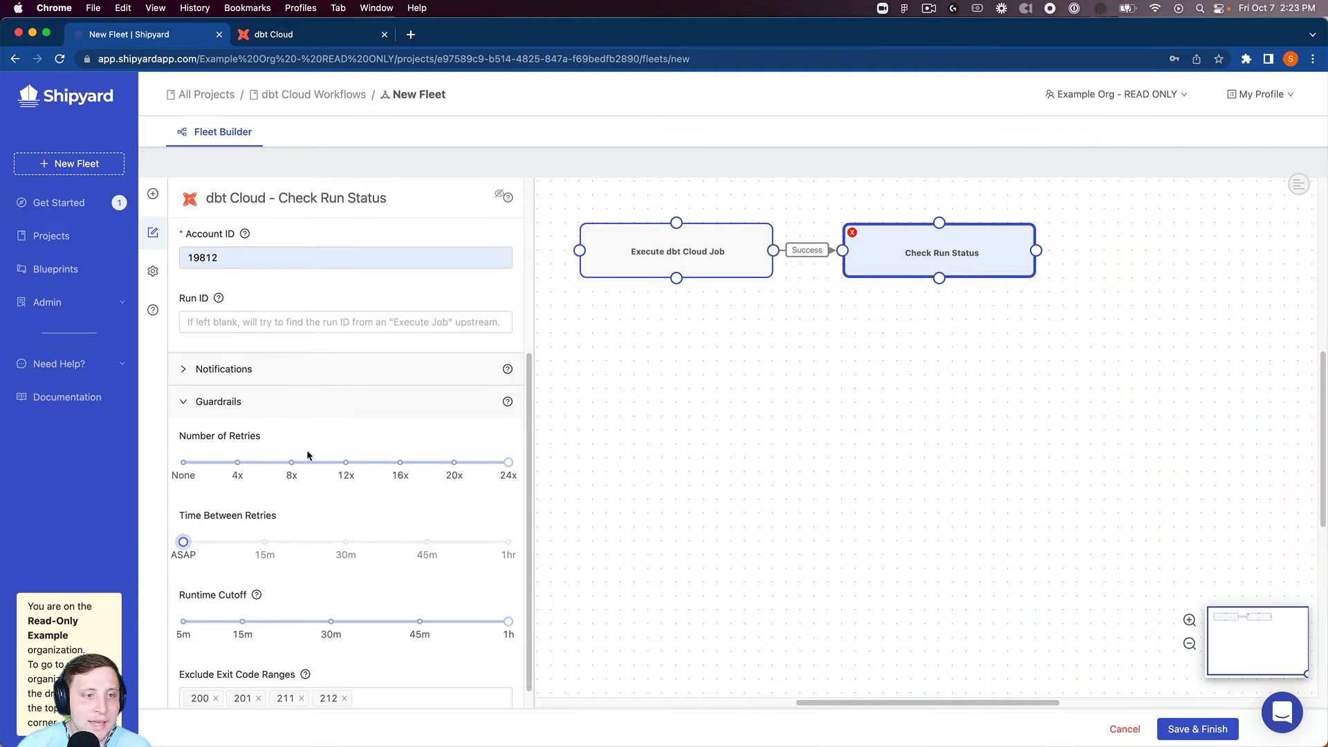
Add a RudderStack Trigger Sync vessel, found by searching 'rudder'
left_click(154, 195)
left_click(311, 230)
type("rud")
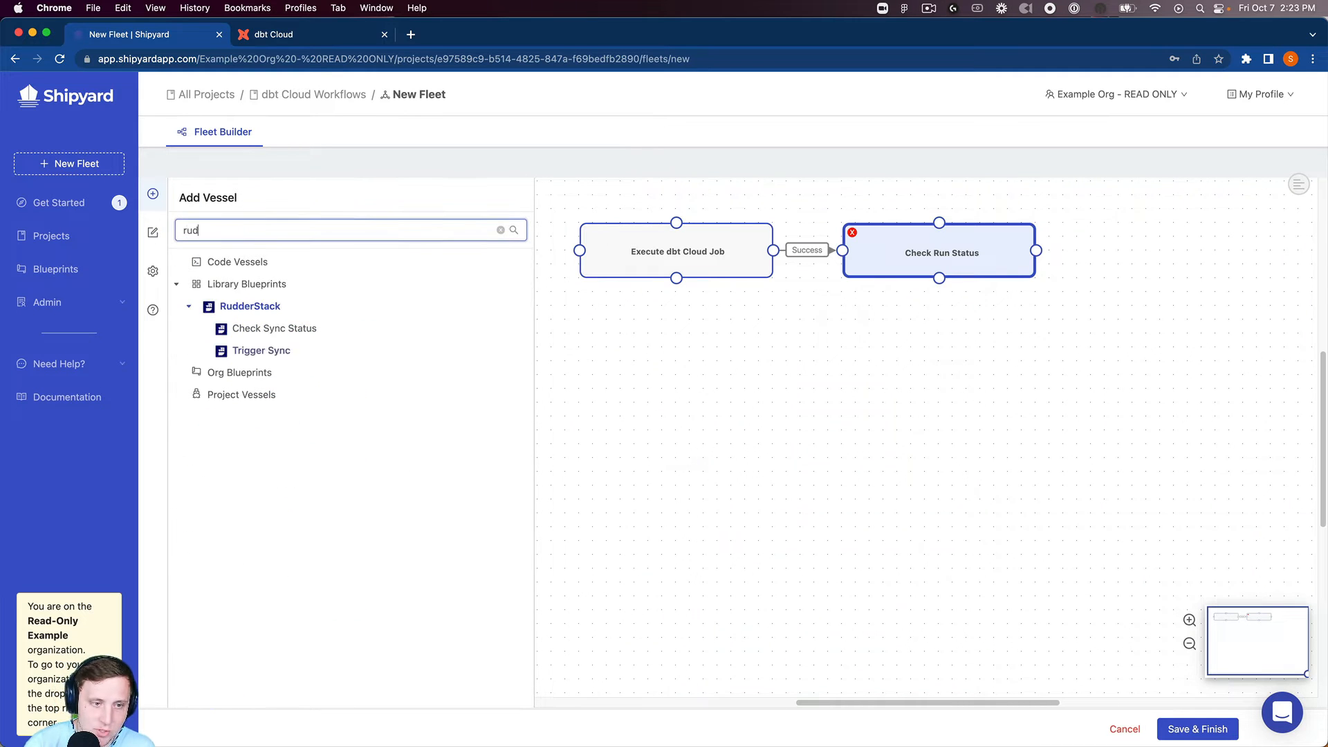
type("der")
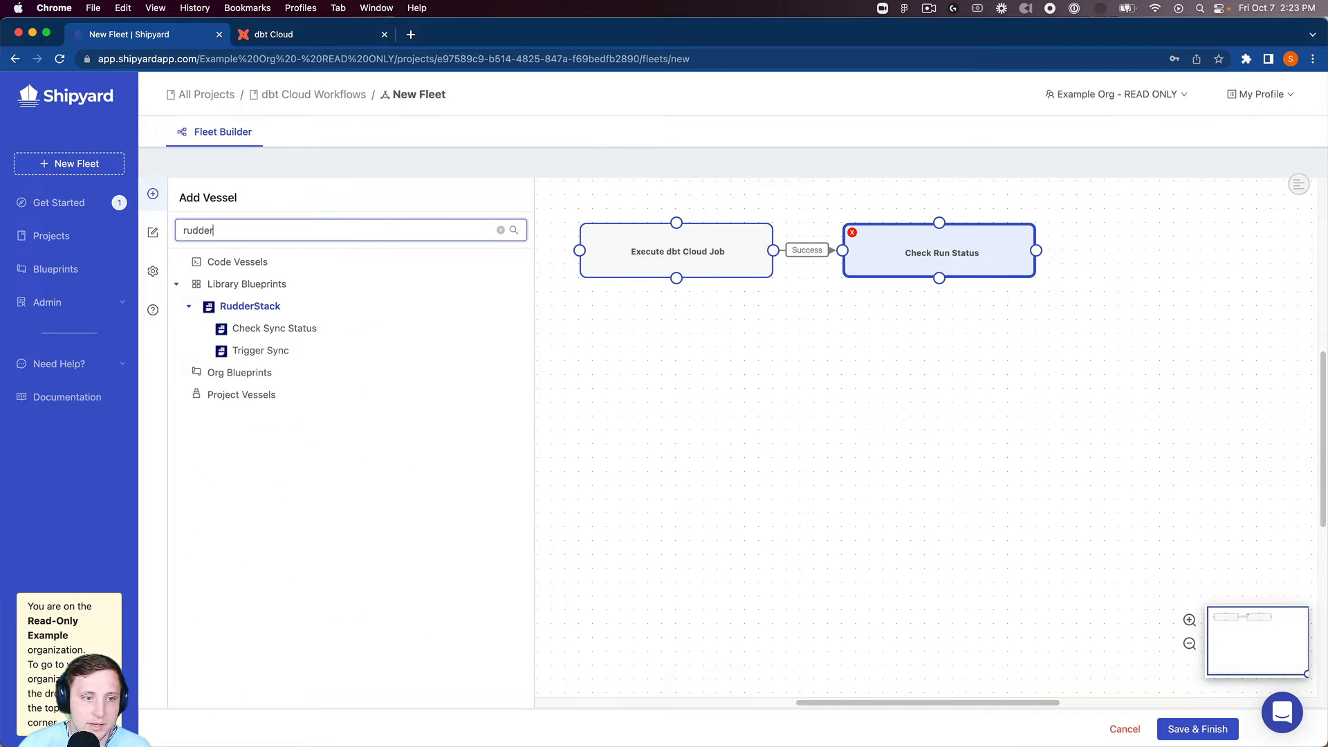
left_click(294, 358)
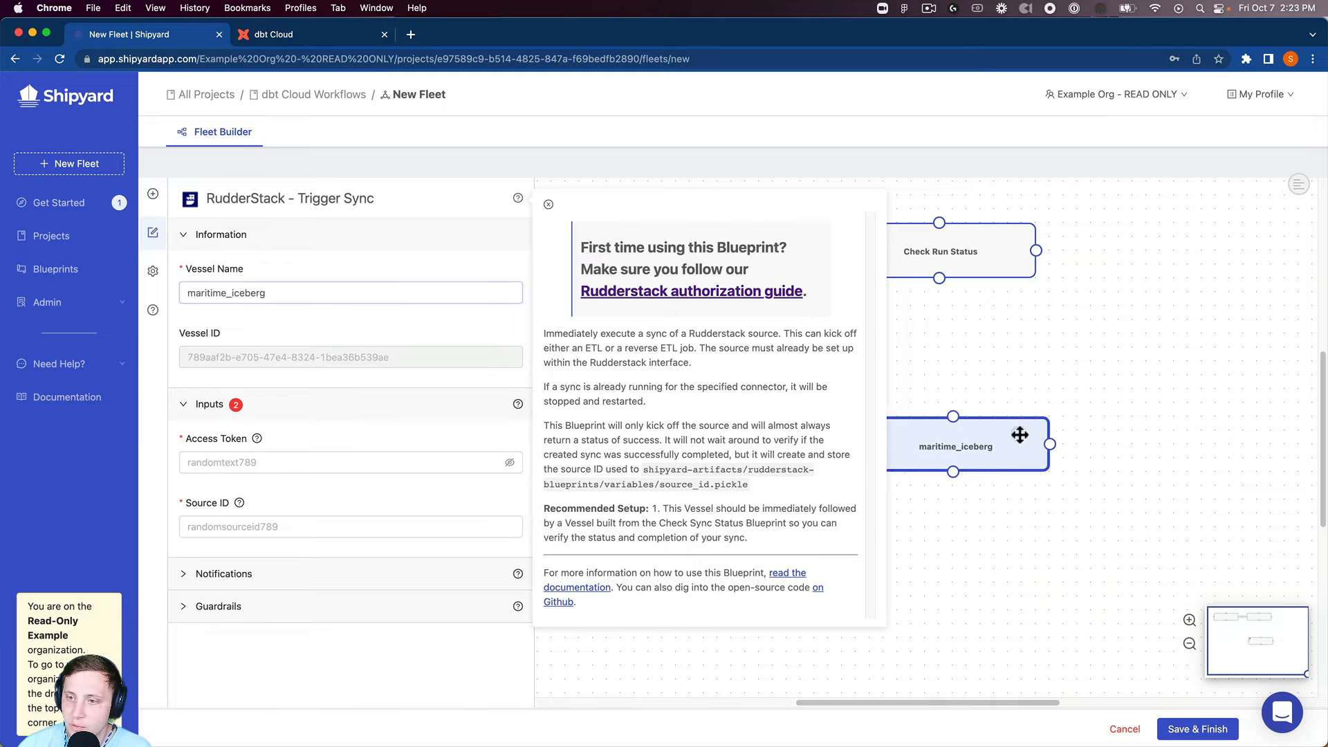
Rename the new vessel 'Trigger RudderStack Sync'
left_click(550, 204)
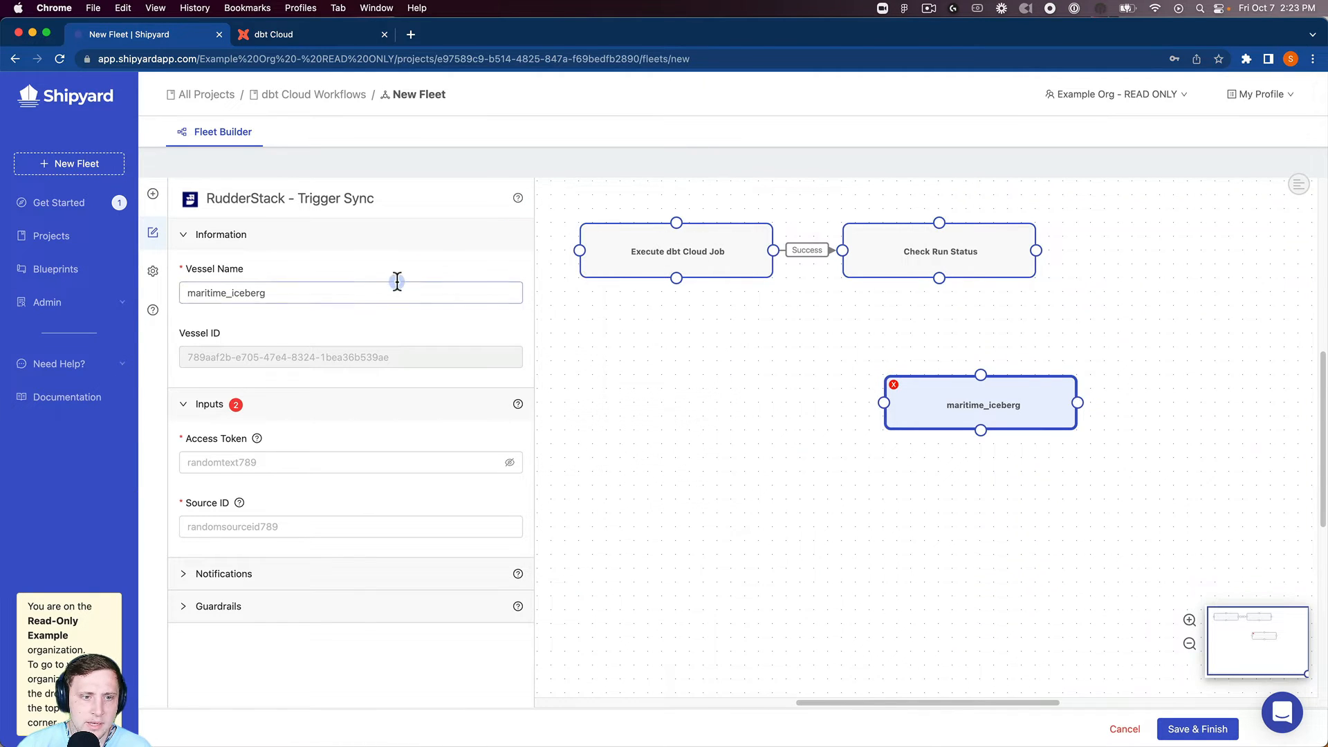
double_click(371, 294)
type("Tri")
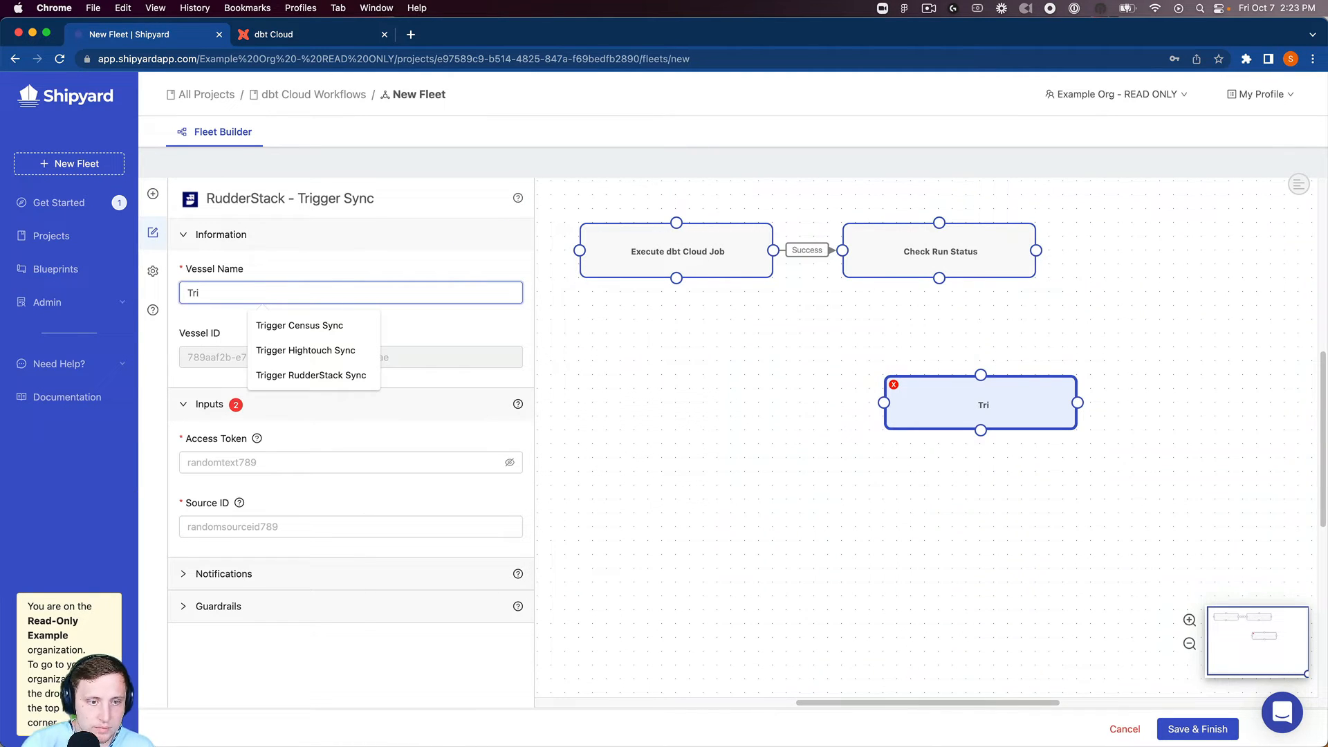
key("Down")
key("Down")
key("Down")
key("Return")
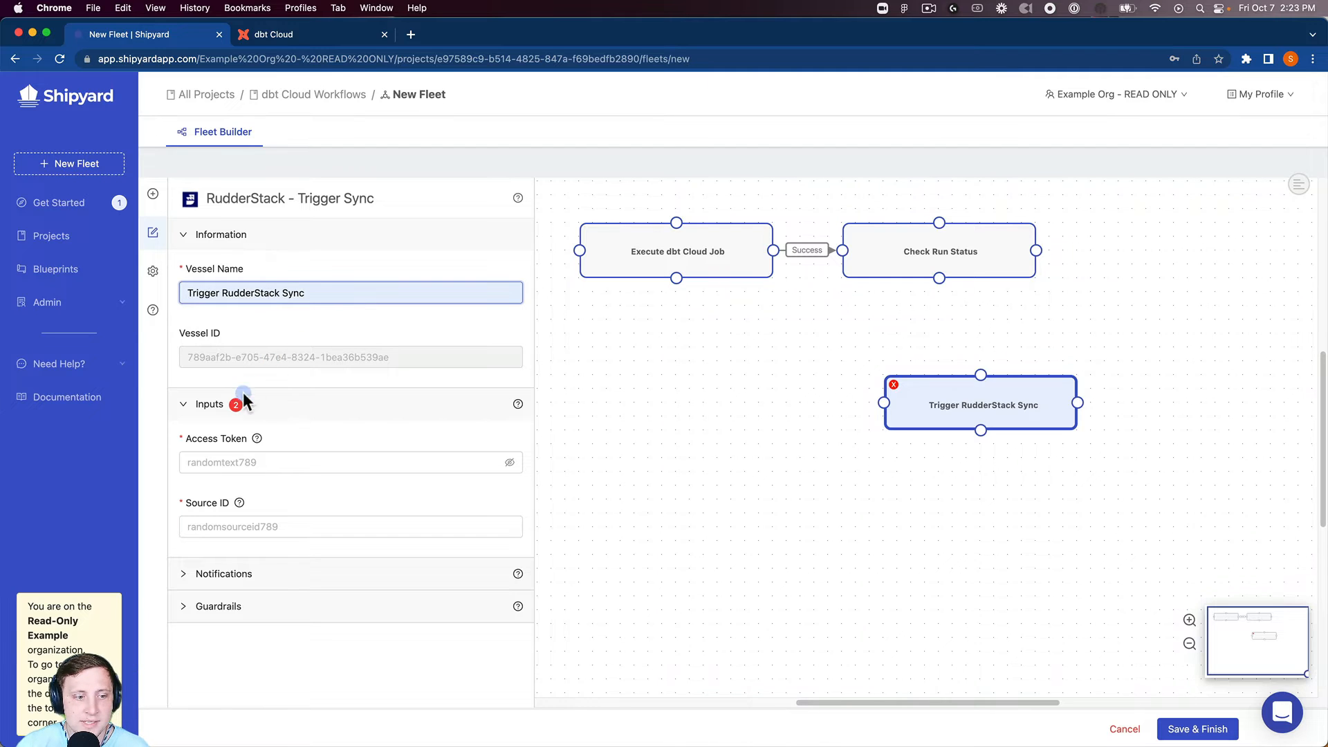
Paste the RudderStack access token and source ID into the vessel
left_click(198, 462)
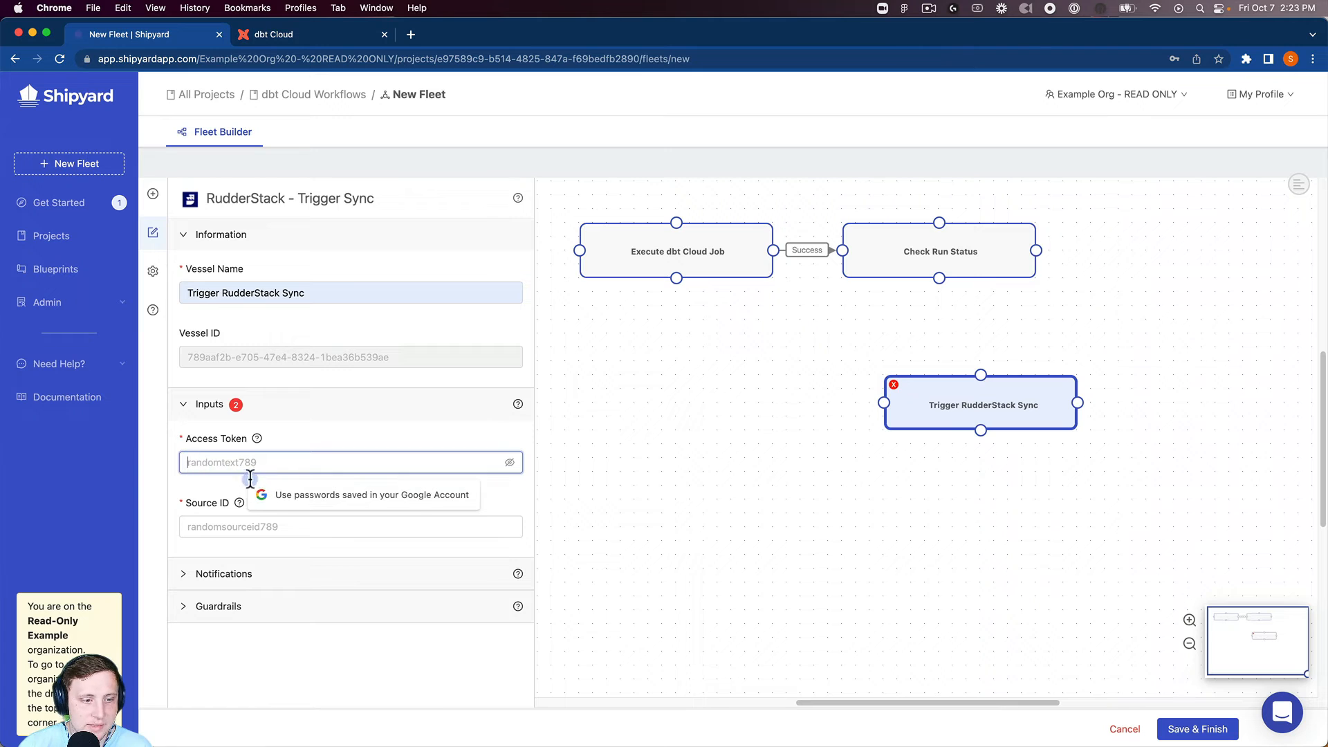
key("super+v")
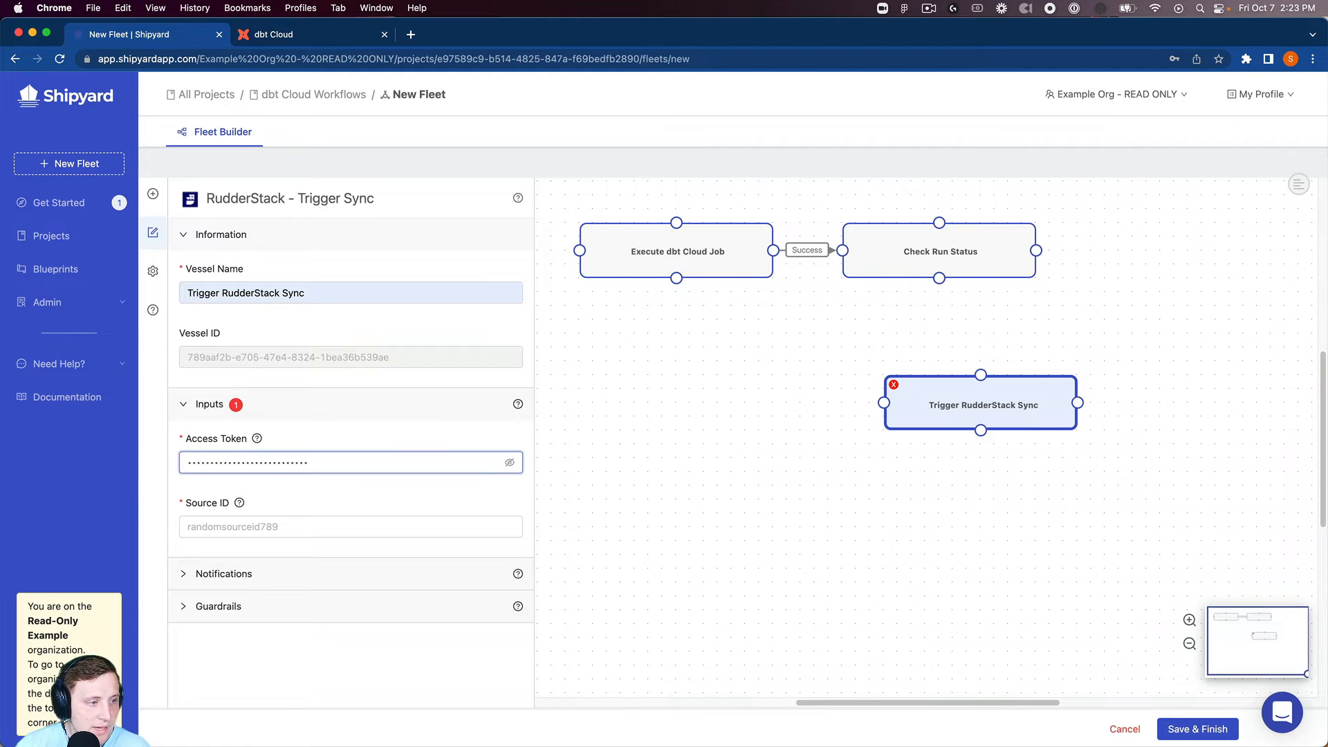
left_click(242, 527)
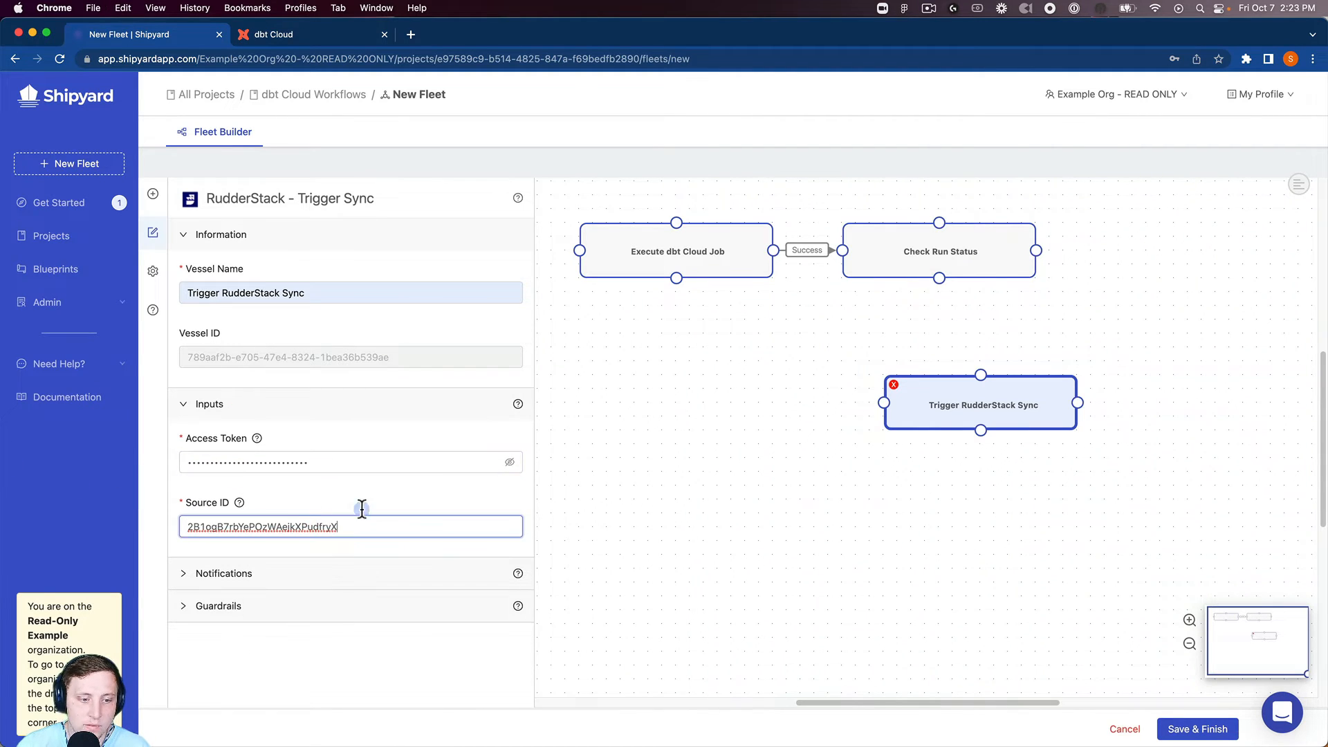
Place Trigger RudderStack Sync right of Check Run Status and connect them with a Success link
left_click_drag(892, 415, 1117, 266)
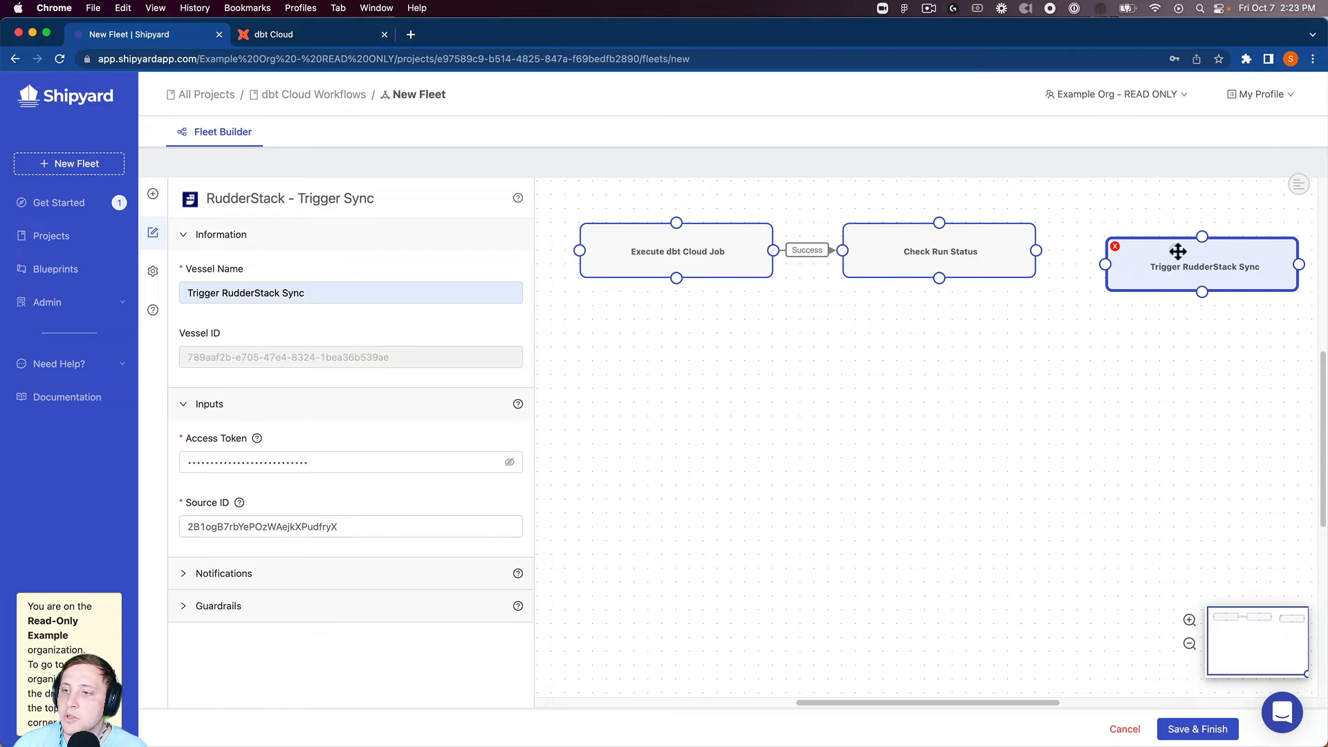
left_click_drag(1038, 251, 1105, 251)
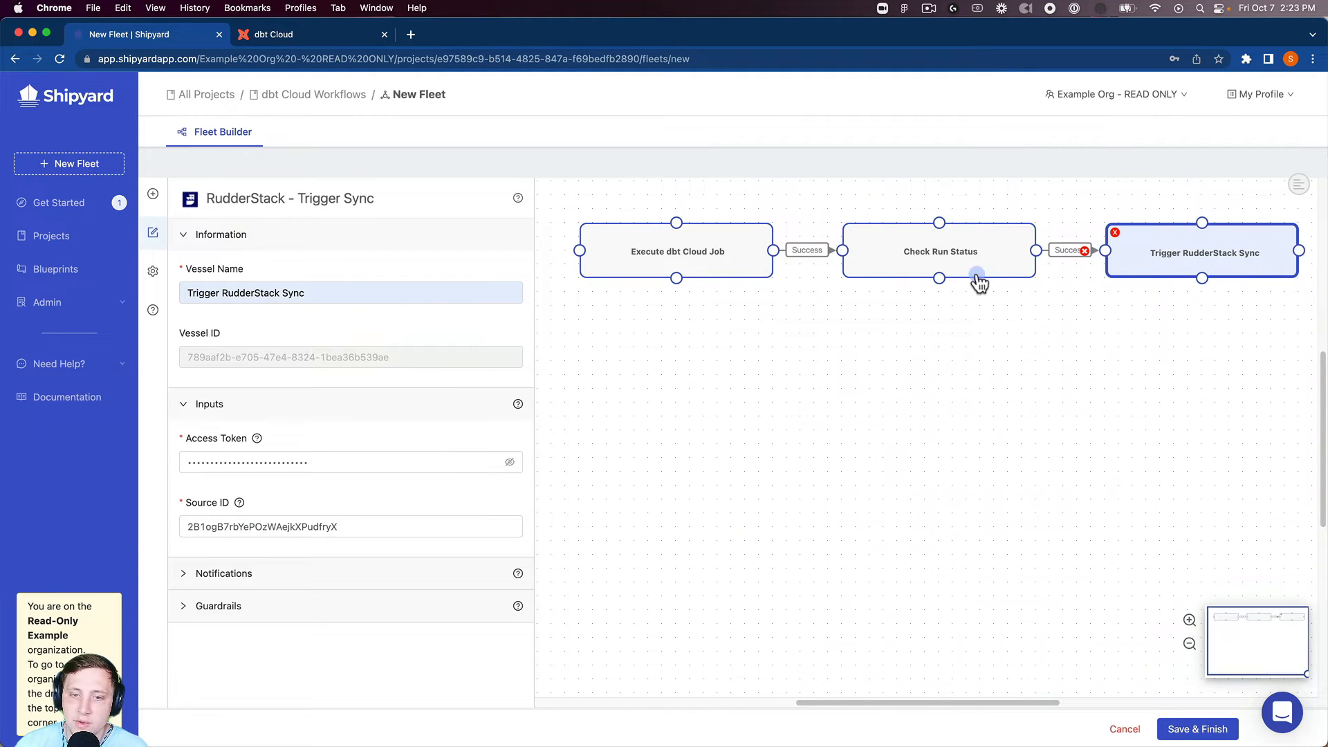
left_click(317, 275)
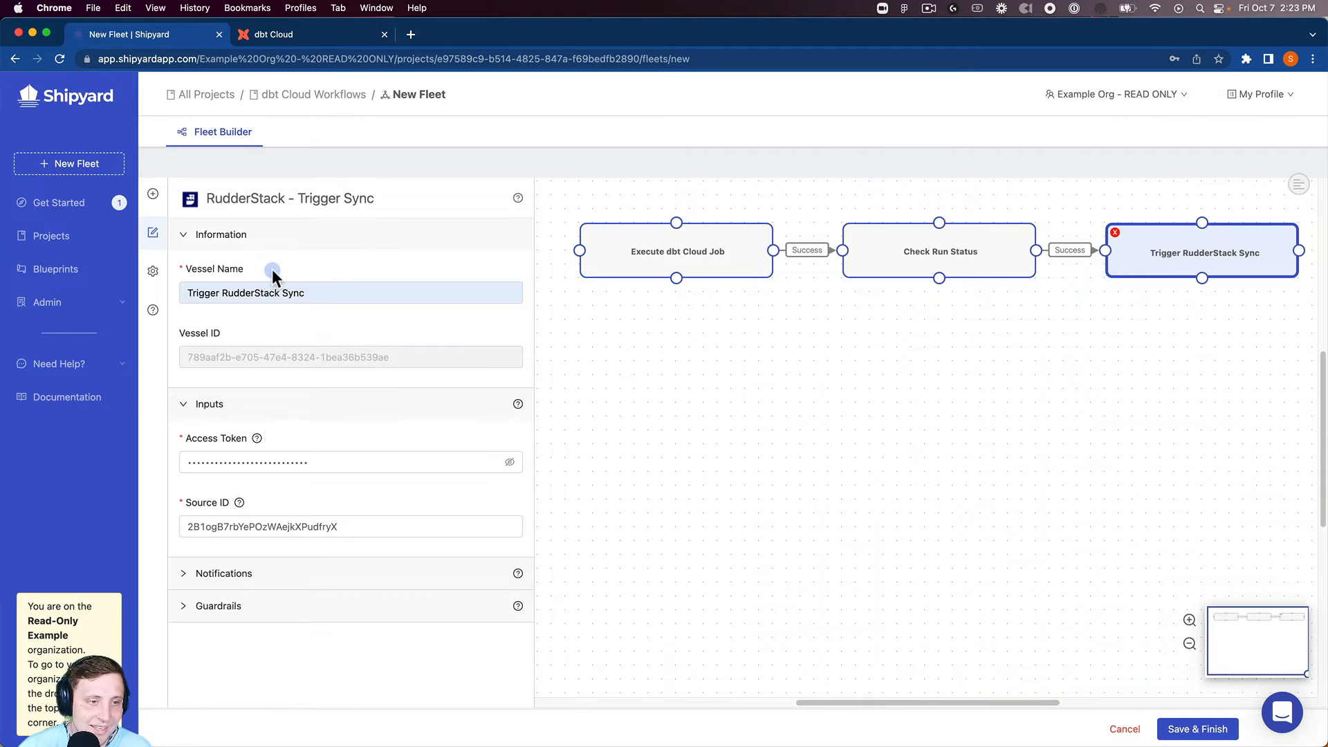
In Fleet Settings, replace the default fleet name with 'dbt Cloud -> Rudderstack'
left_click(153, 271)
double_click(231, 284)
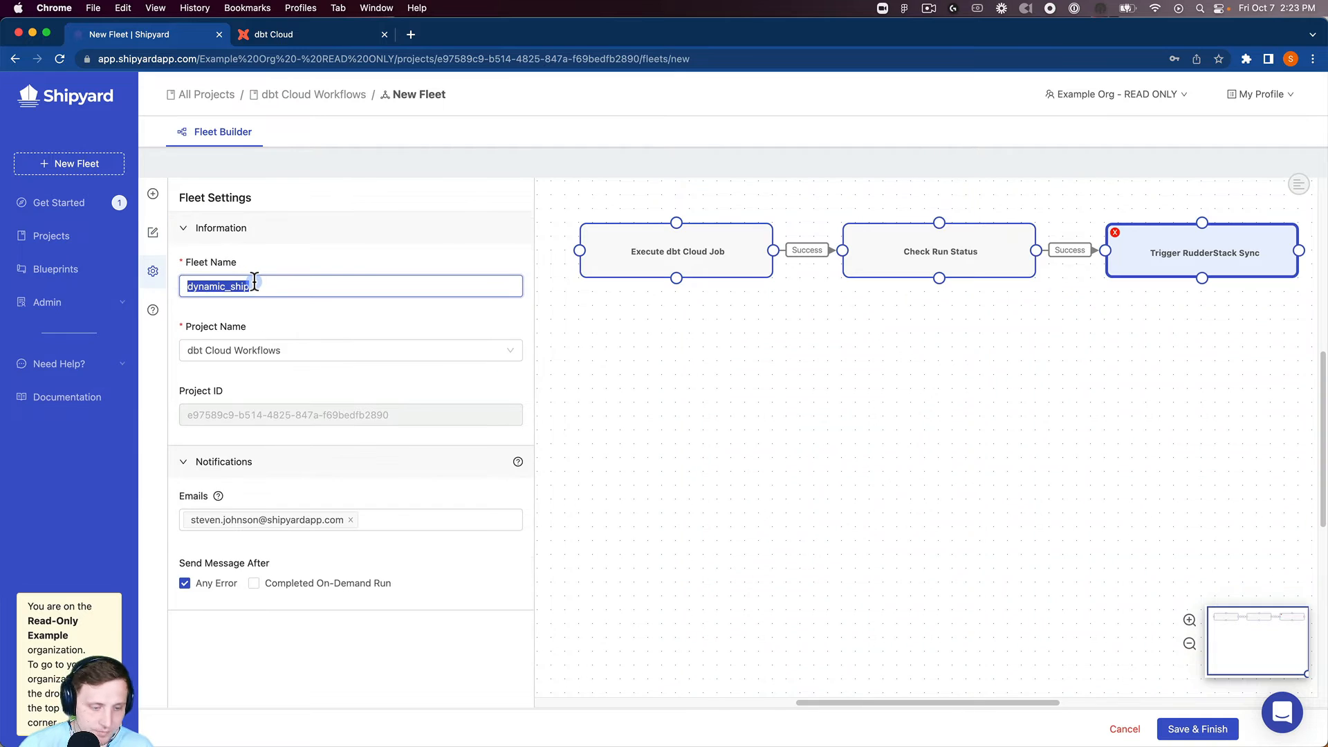
type("dbt Clou")
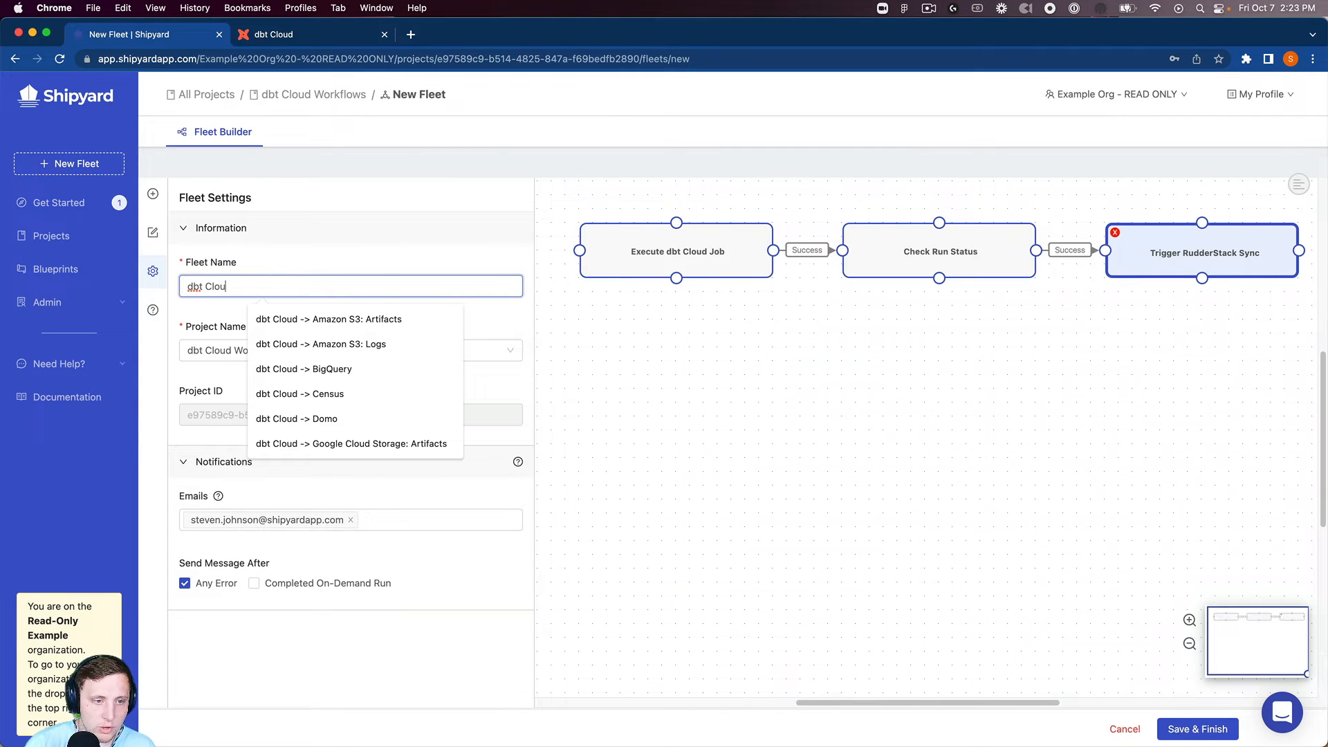
type("d -> rudde")
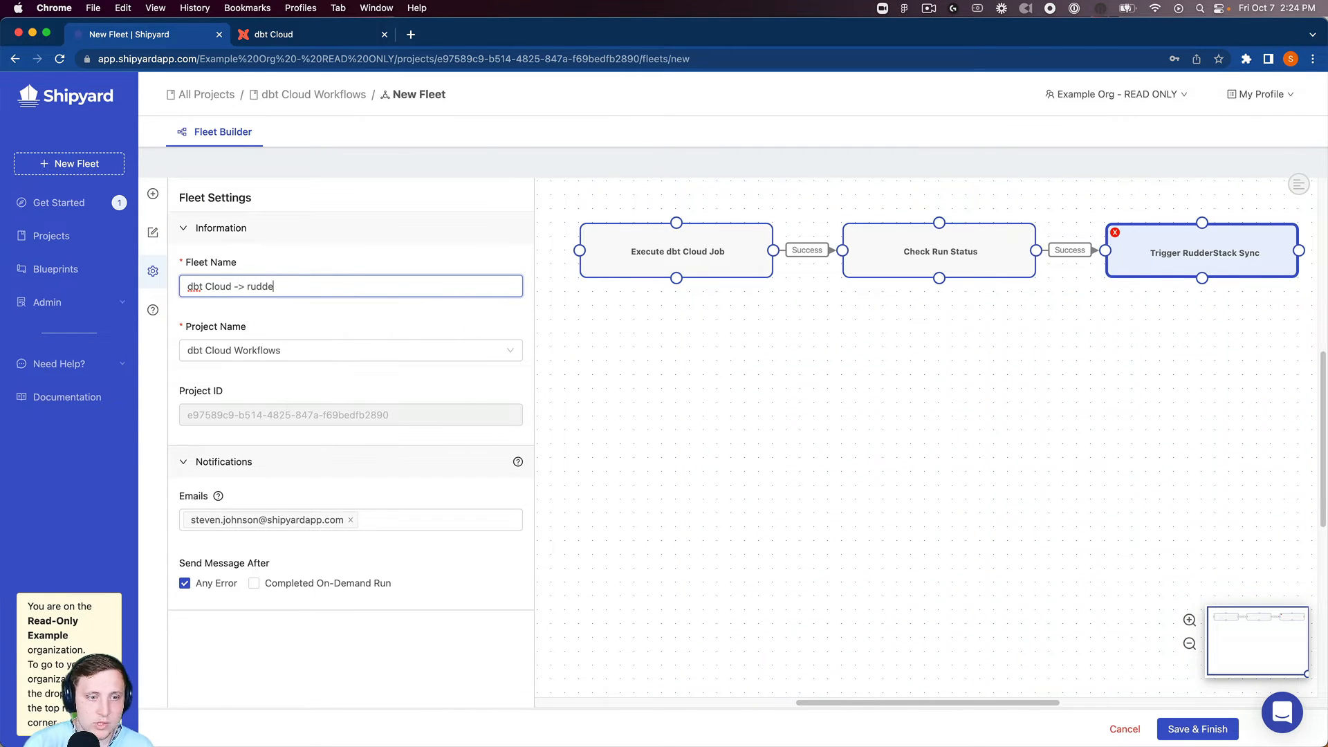
key("BackSpace")
key("BackSpace")
key("BackSpace")
key("BackSpace")
type("Rudder")
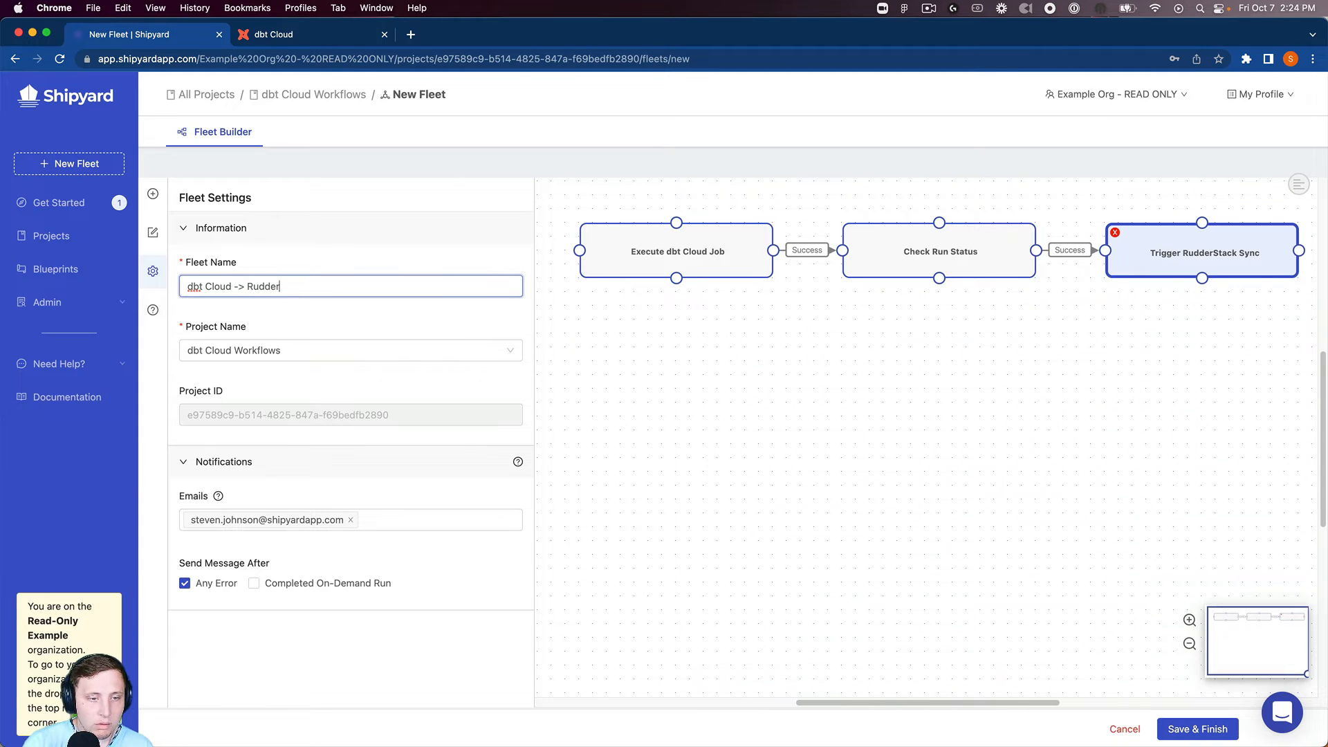
type("stack")
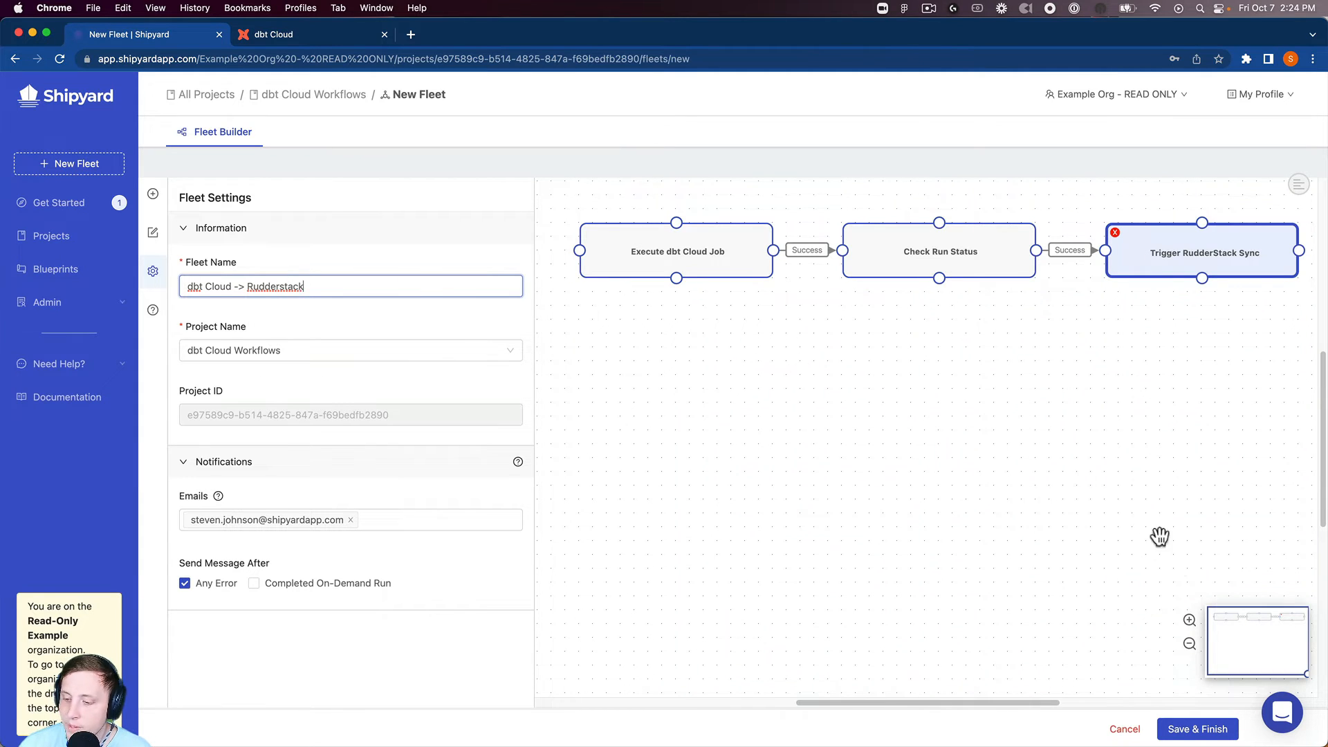
Save the dbt Cloud -> Rudderstack fleet and start its first on-demand run
left_click(1221, 730)
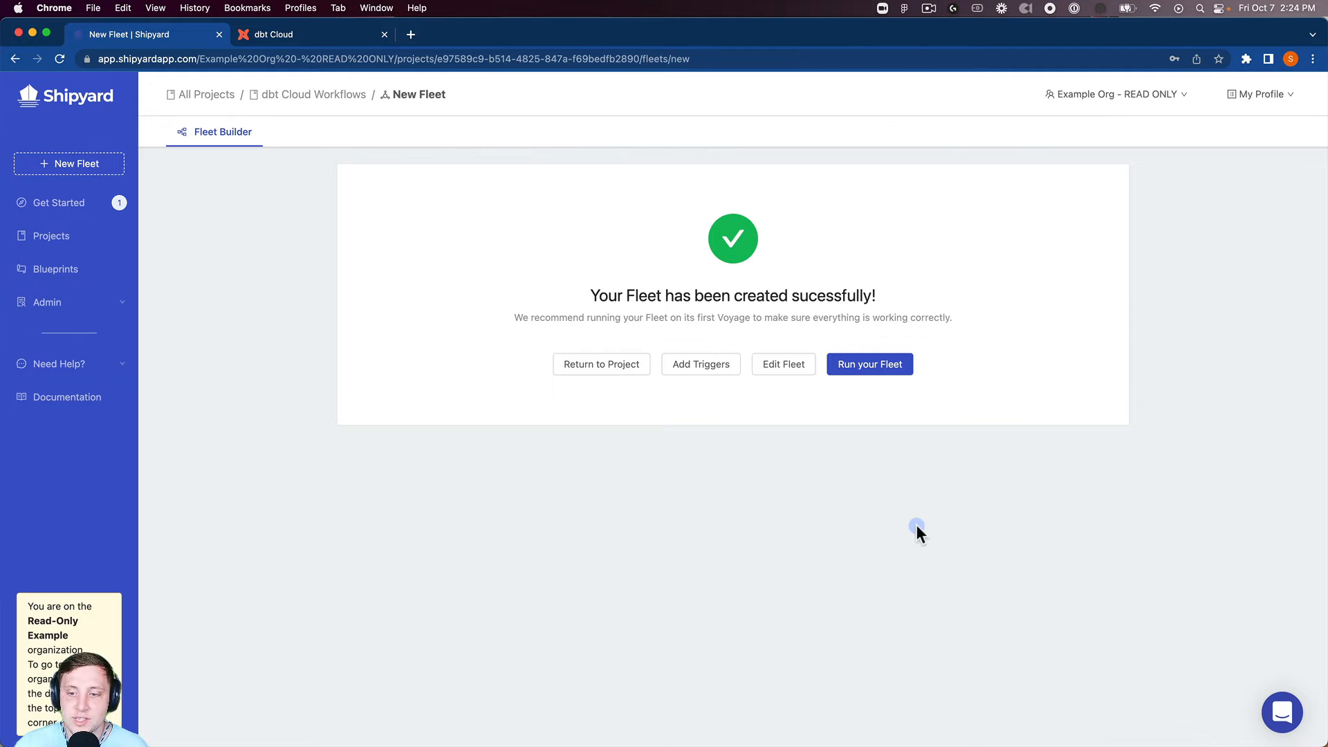
left_click(855, 372)
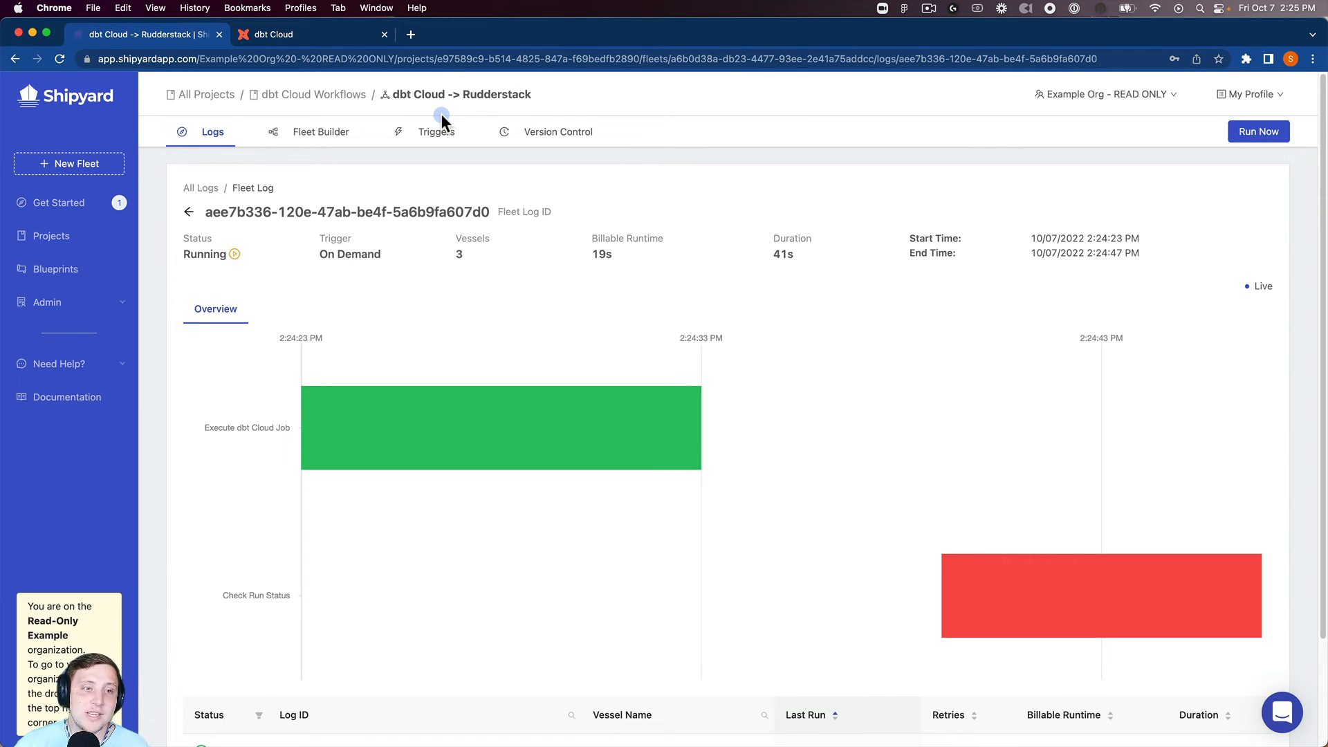
mouse_move(391, 421)
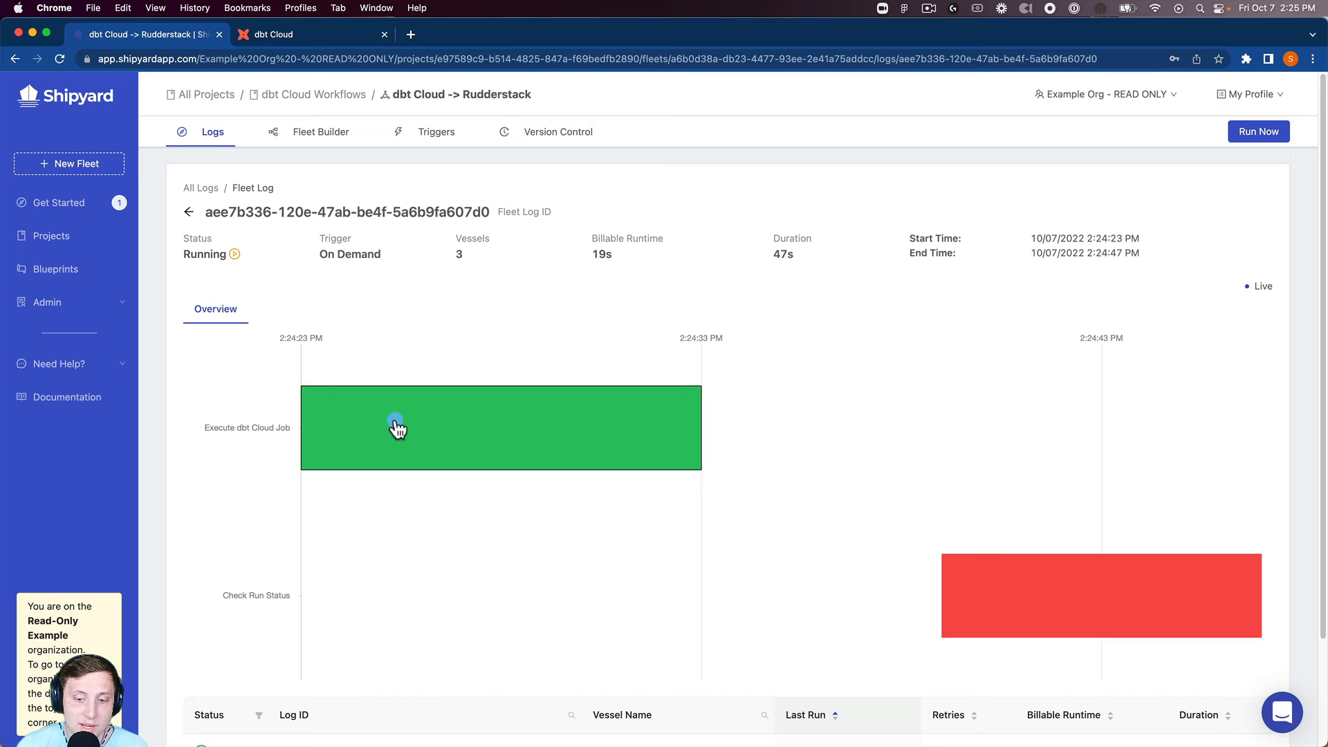
left_click(426, 433)
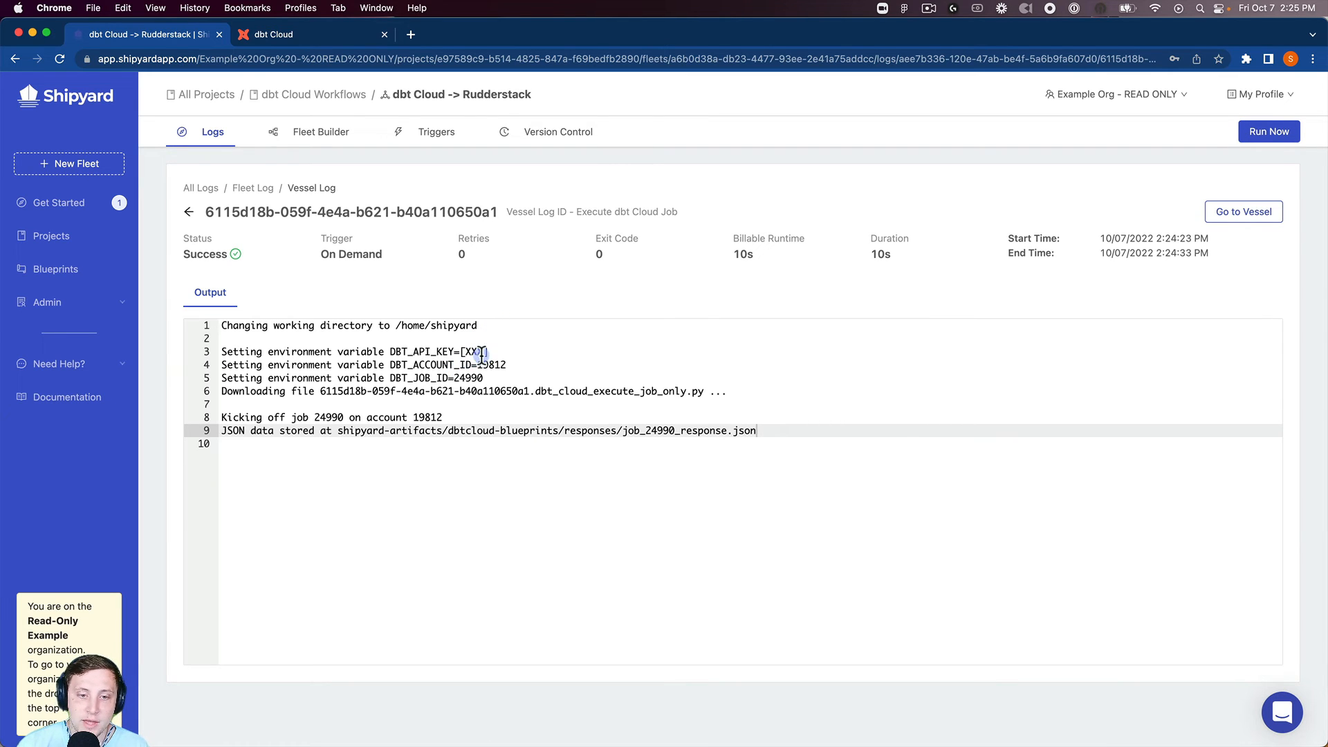
left_click_drag(488, 351, 465, 353)
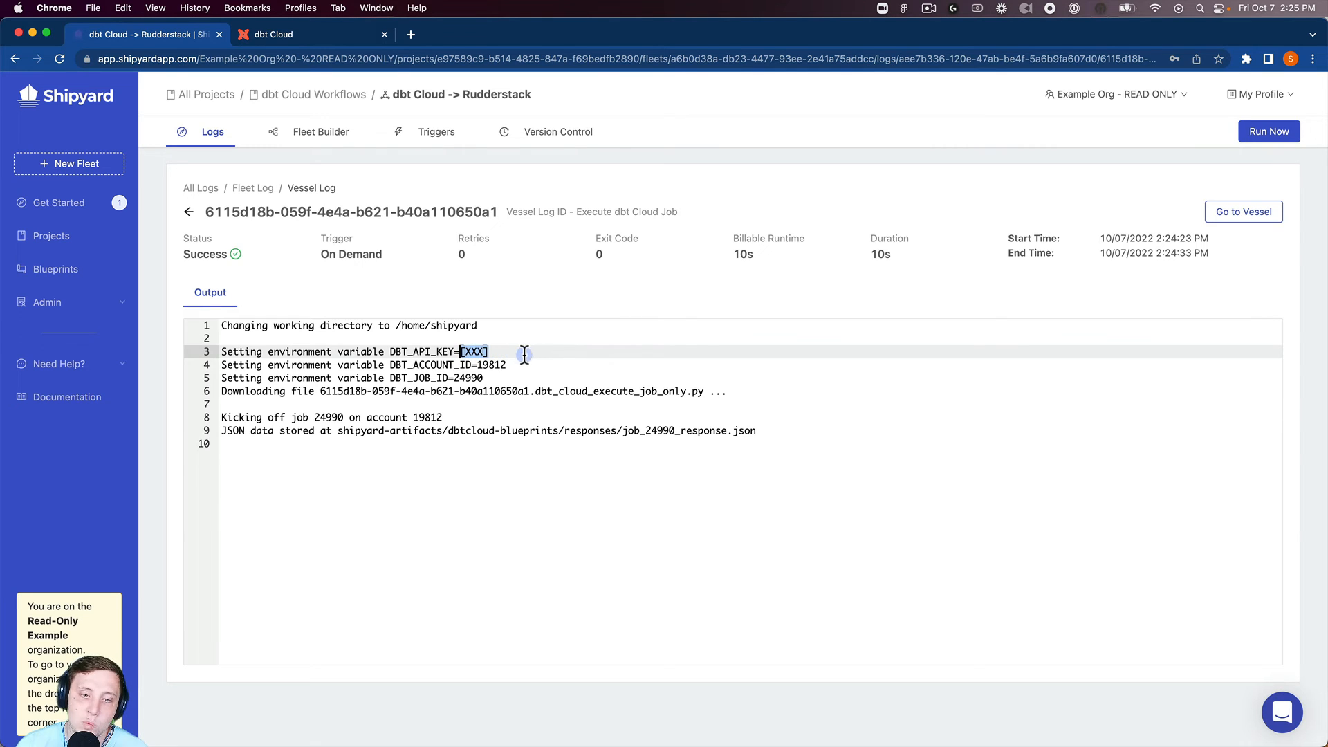
left_click(491, 415)
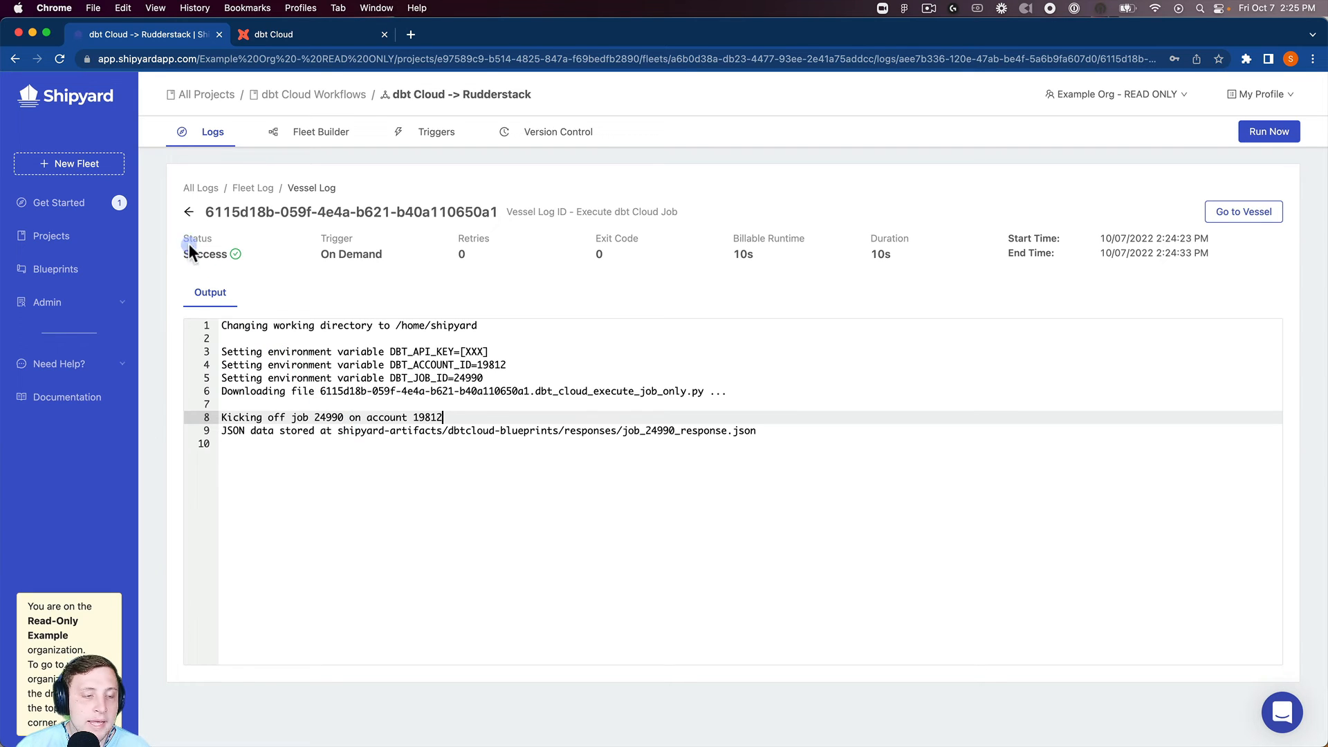
left_click(182, 208)
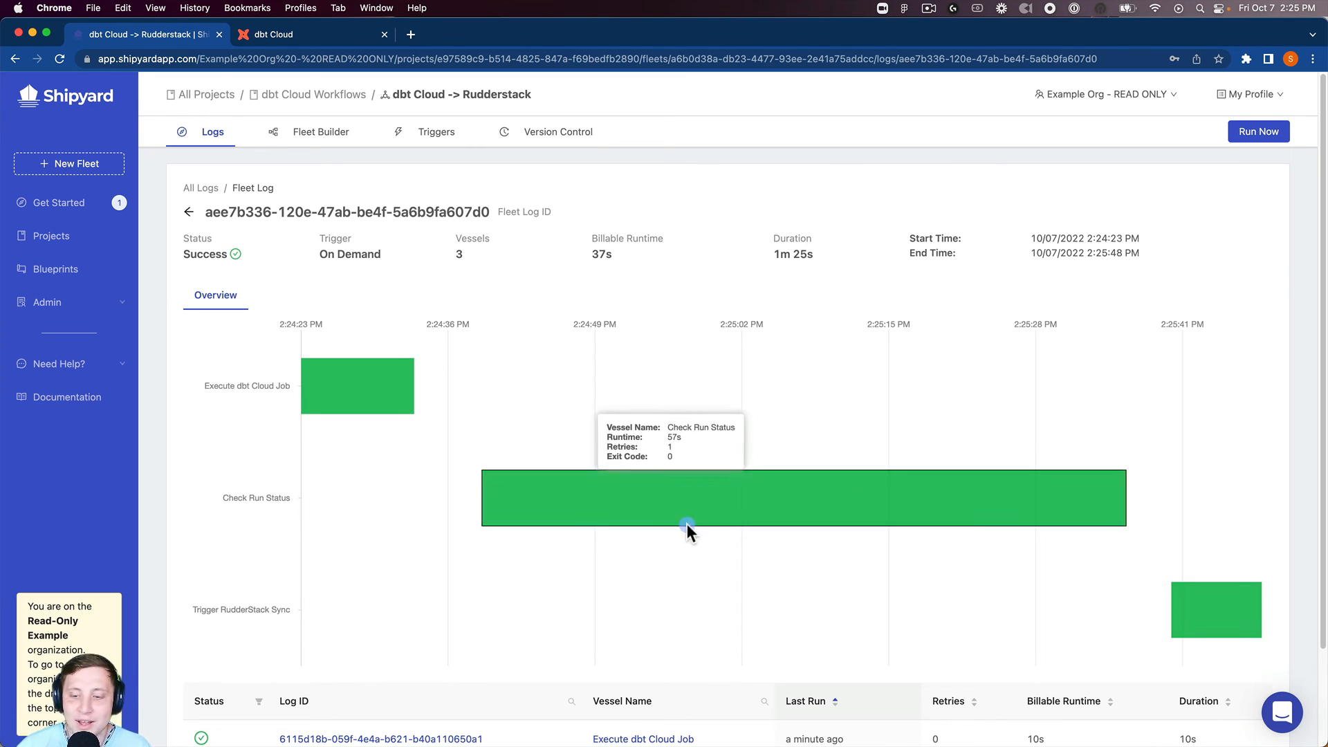
Open the Trigger RudderStack Sync vessel log from the Gantt chart to confirm the successful sync
left_click(1190, 600)
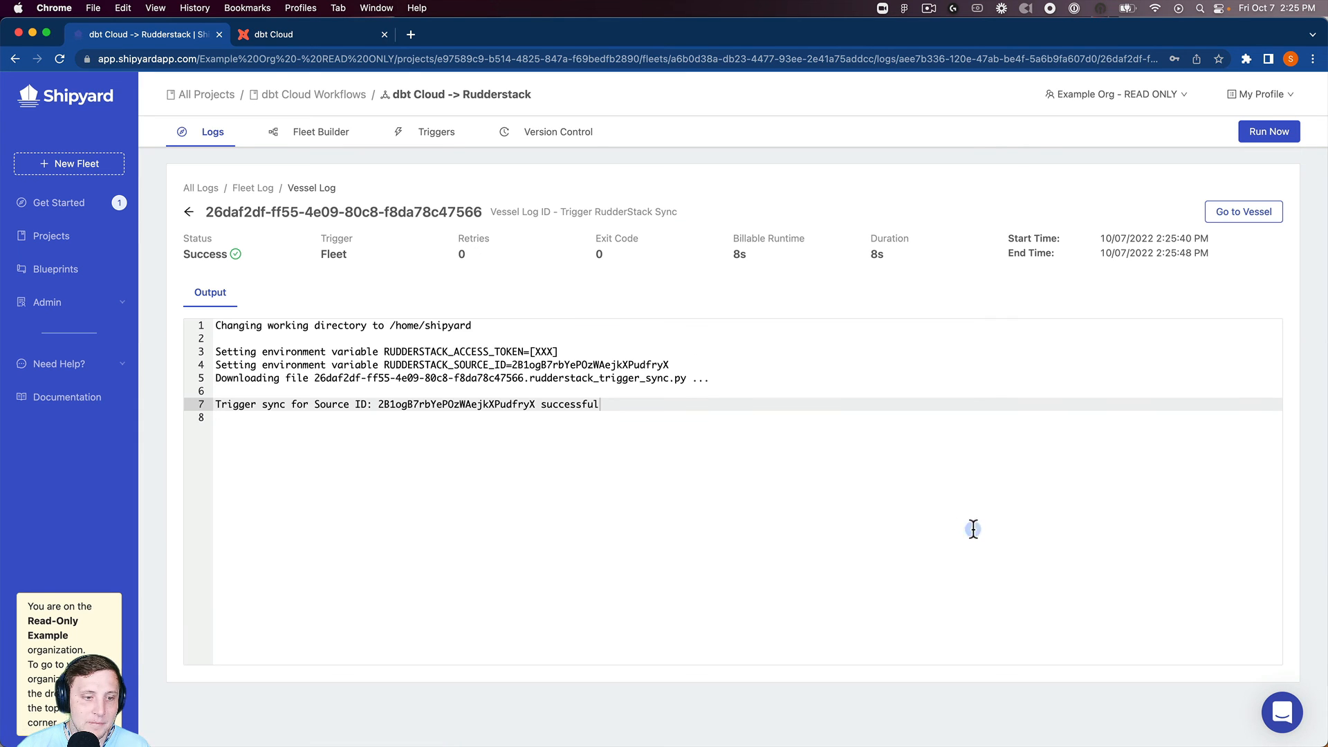